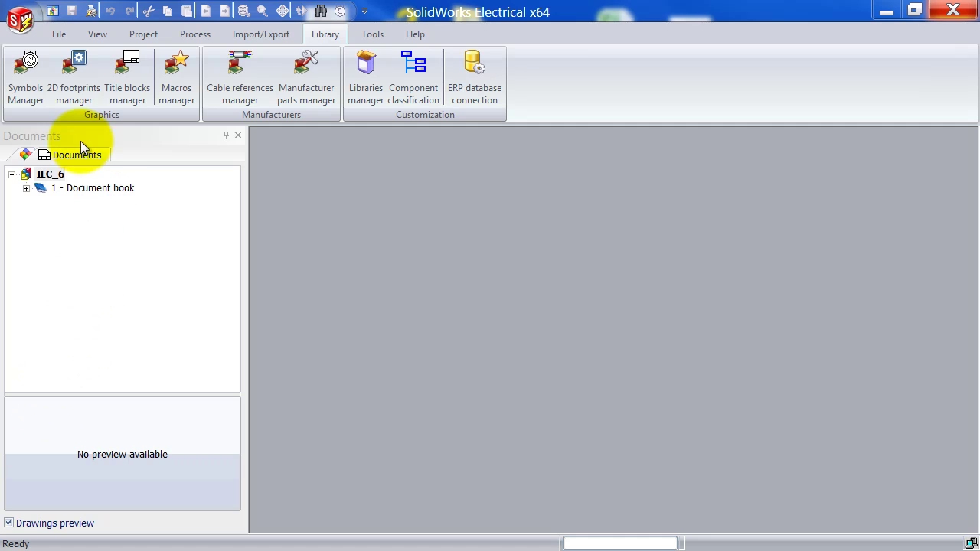
# - Open the Symbols manager from the Library tab
pyautogui.click(24, 76)
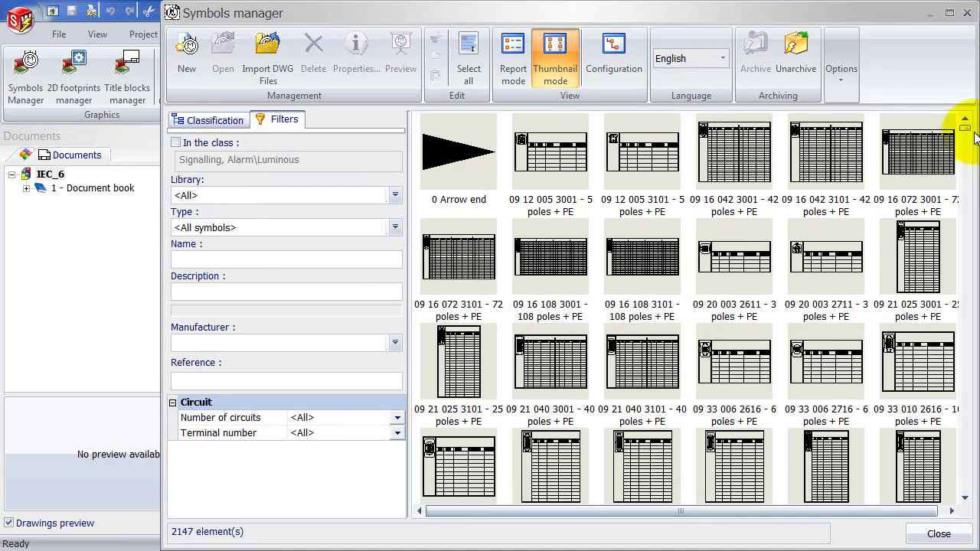
# - Filter the symbol list to the 'IEC - IEC 617 standard symbols' library
pyautogui.moveTo(963, 126); pyautogui.dragTo(971, 270)
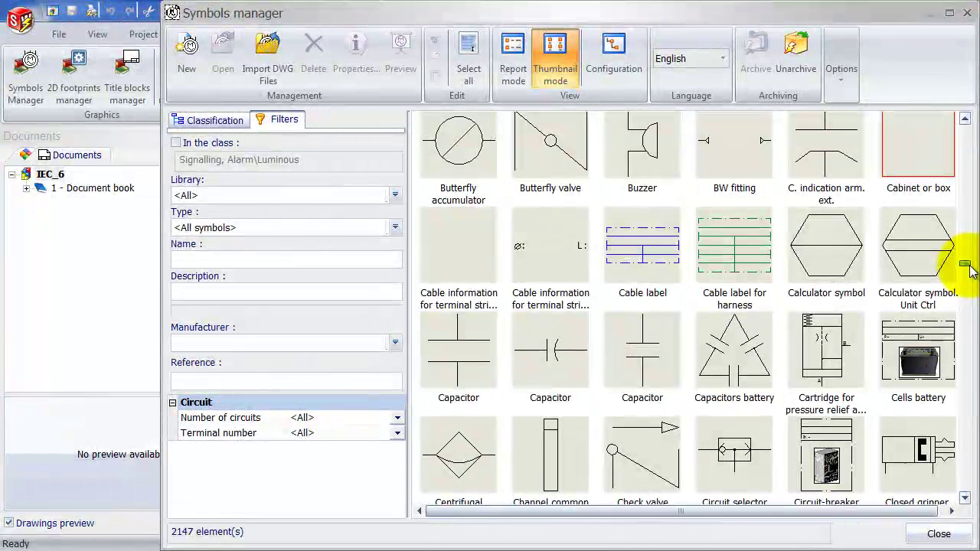
pyautogui.click(394, 196)
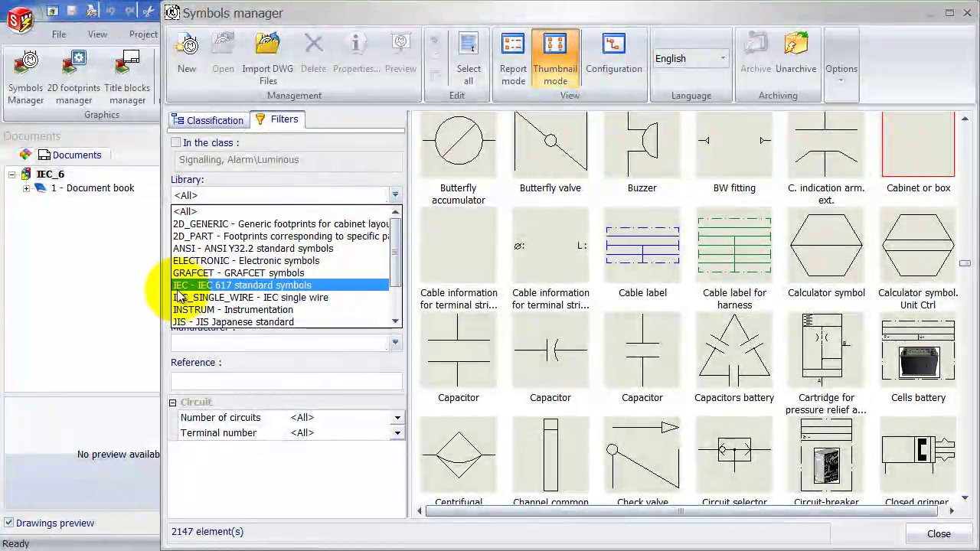
pyautogui.click(242, 288)
# - Browse the 385 IEC 617 symbols without copying any, then clear the selection
pyautogui.scroll(2, 961, 476)
pyautogui.moveTo(964, 473); pyautogui.dragTo(957, 136)
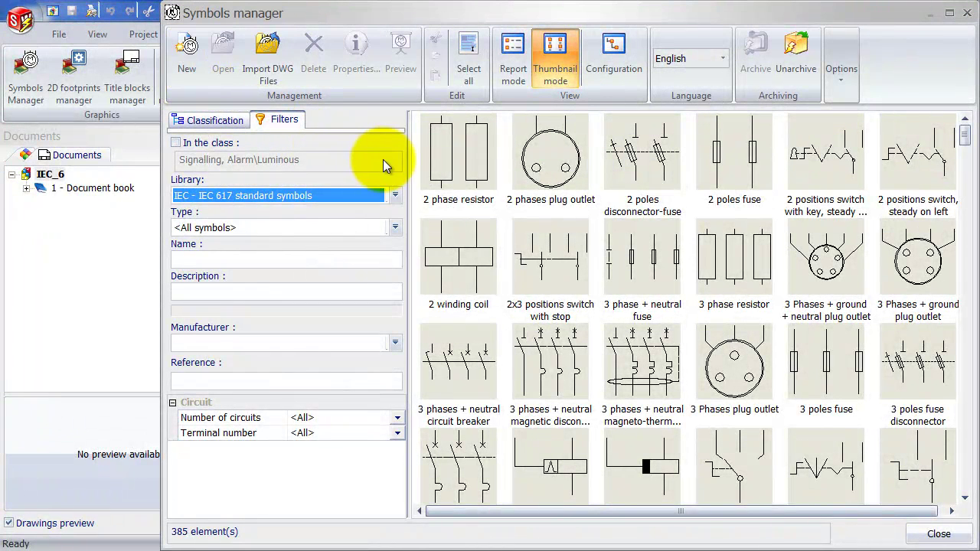
pyautogui.rightClick(640, 162)
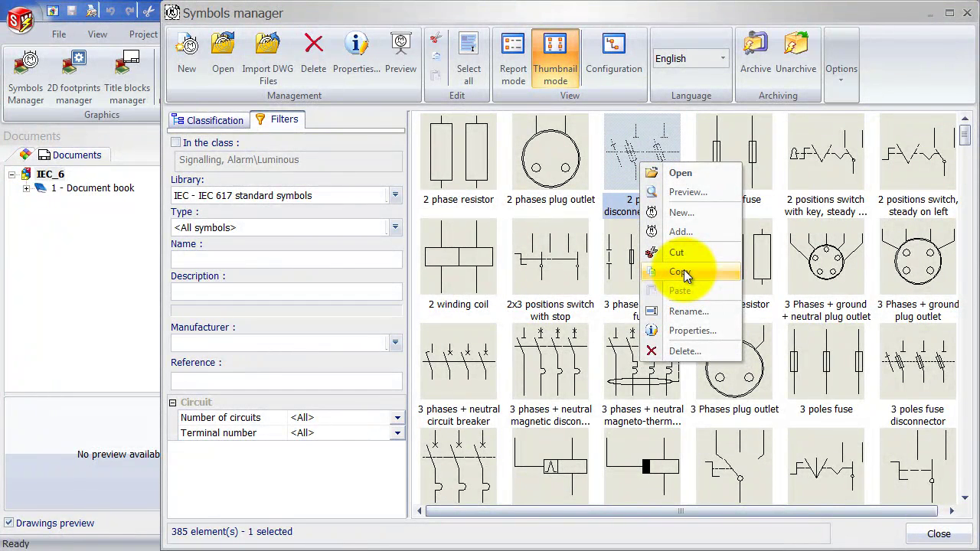
pyautogui.click(313, 14)
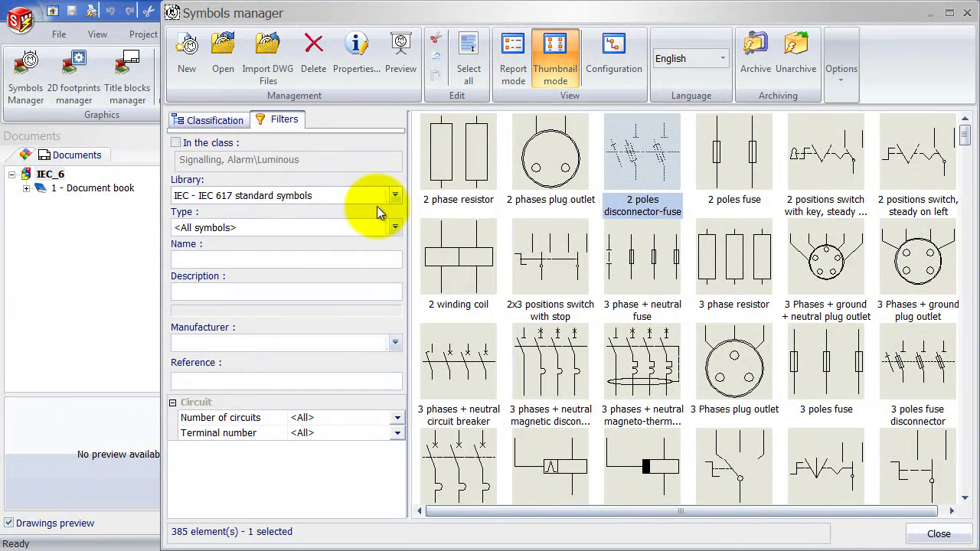
pyautogui.click(496, 223)
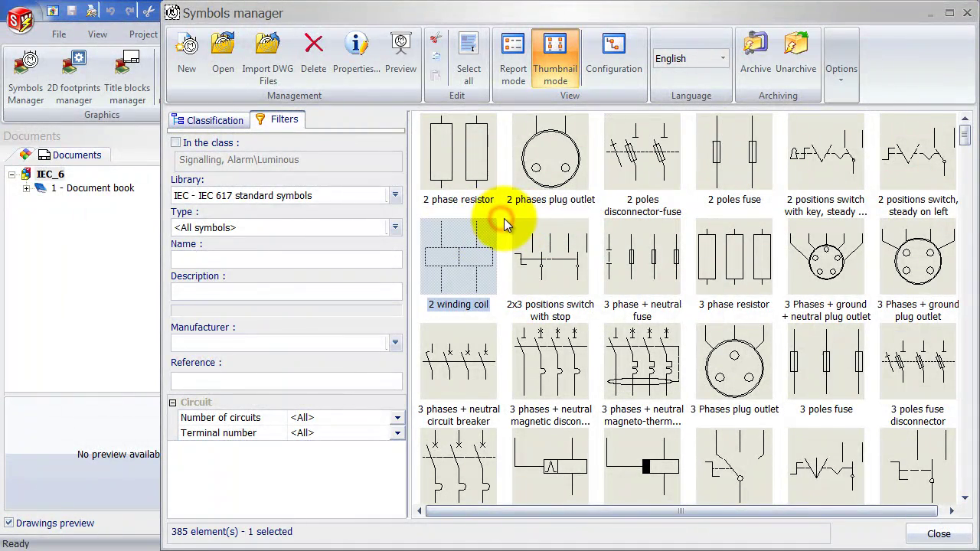
pyautogui.click(503, 221)
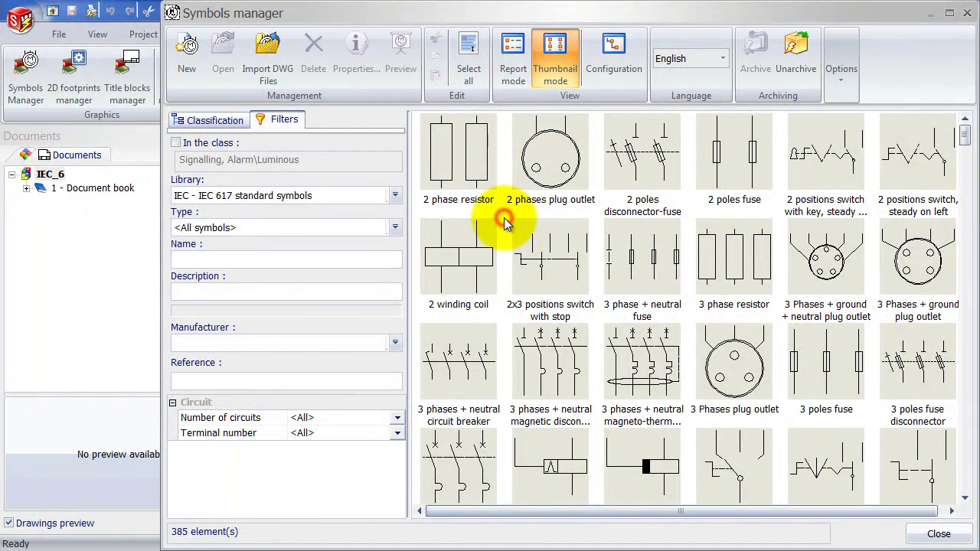
# - Create symbol IndicationLightCvdH with root mark HL and description 'Custom Indication Light CvdH'
pyautogui.click(191, 67)
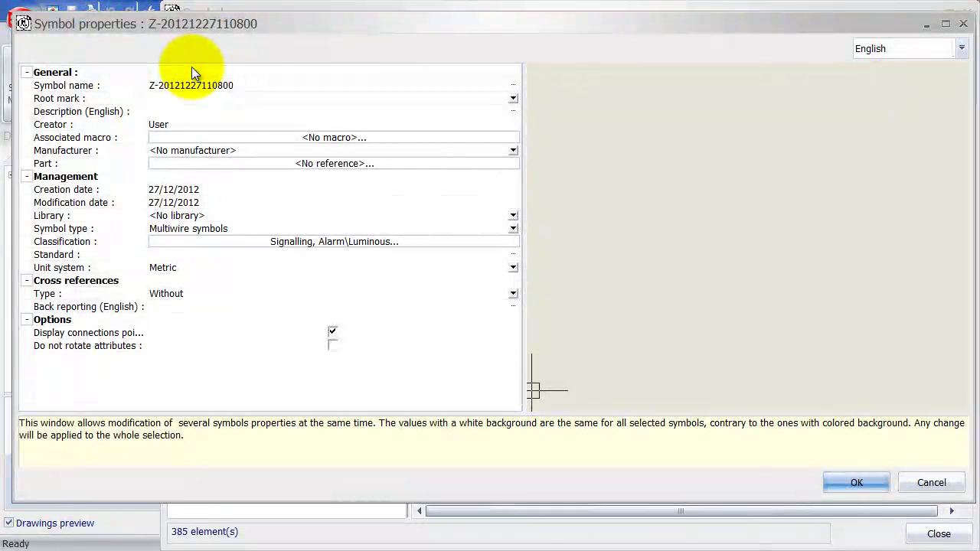
pyautogui.click(260, 87)
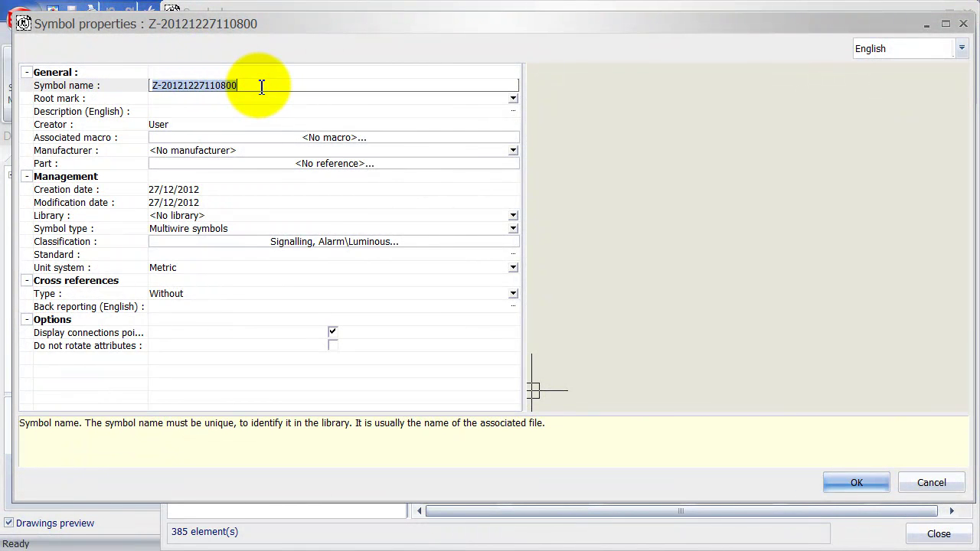
pyautogui.write('Ini')
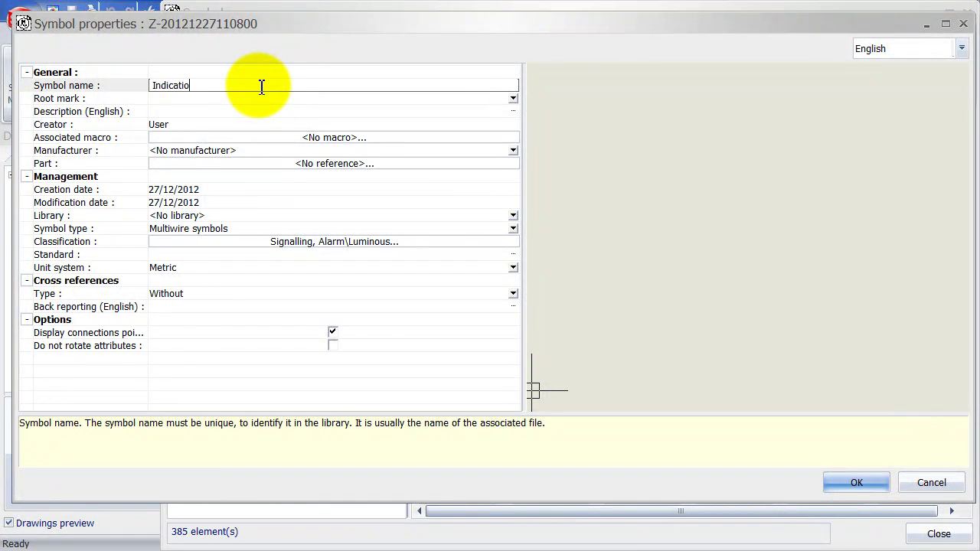
pyautogui.write('icationLightCvdH')
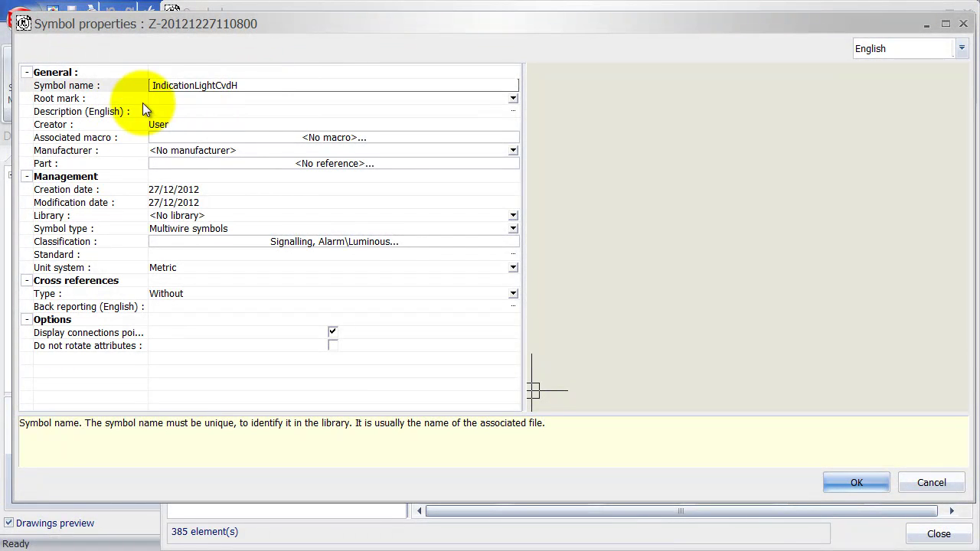
pyautogui.click(173, 99)
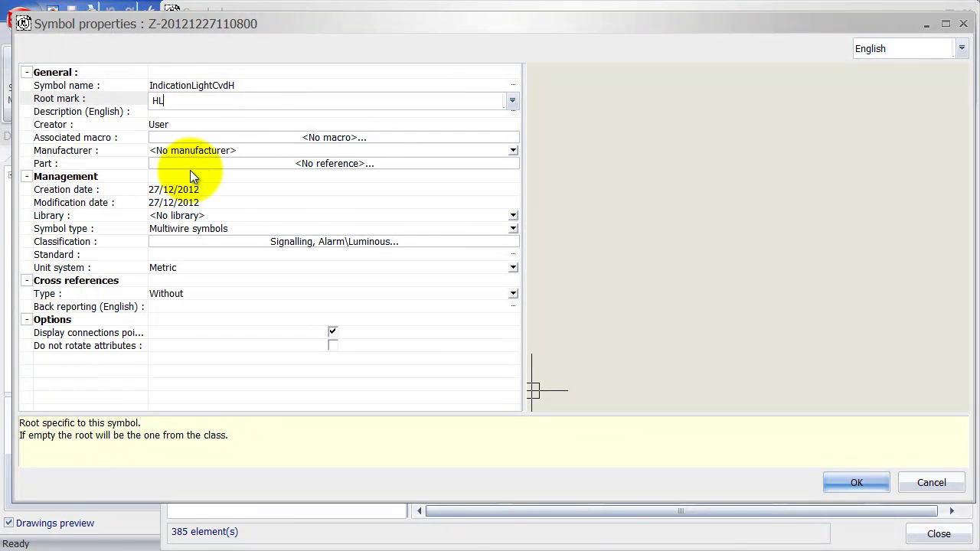
pyautogui.click(173, 112)
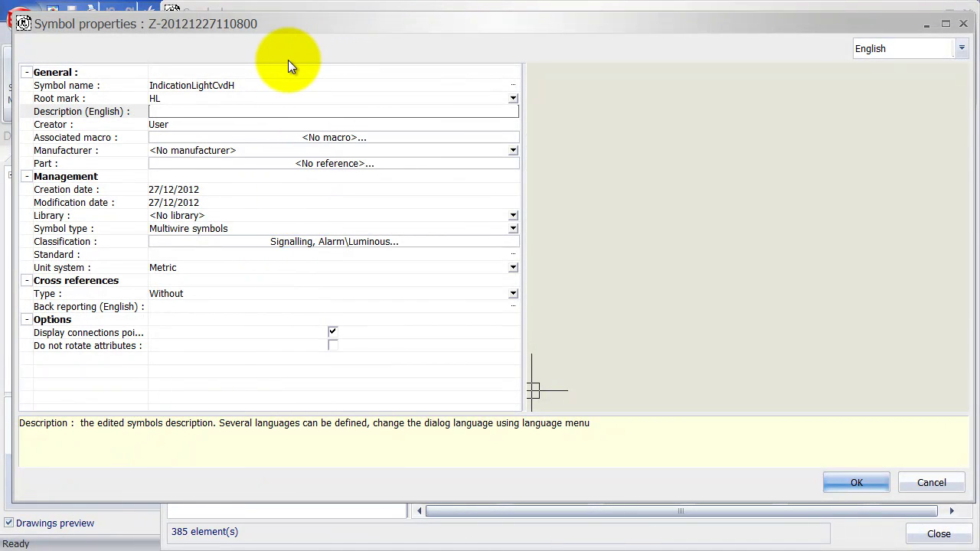
pyautogui.write('Custom Indication Light CvdH')
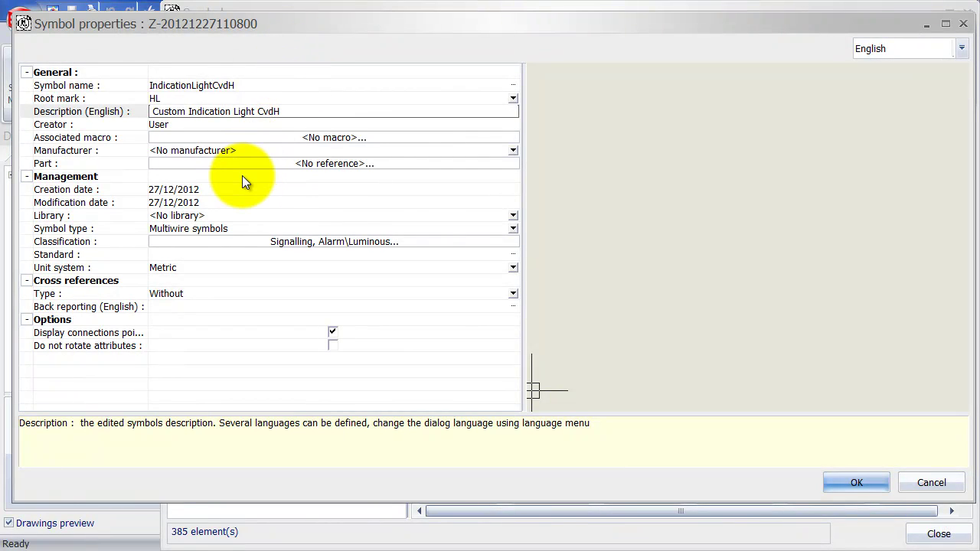
# - Put the symbol in the IEC 617 library under Signalling, Alarm\Luminous and save it
pyautogui.click(216, 215)
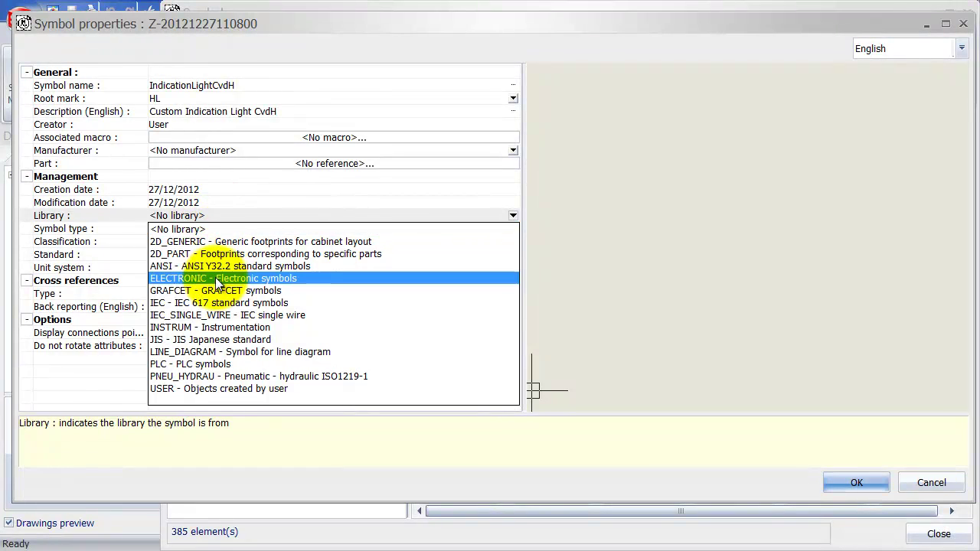
pyautogui.click(165, 305)
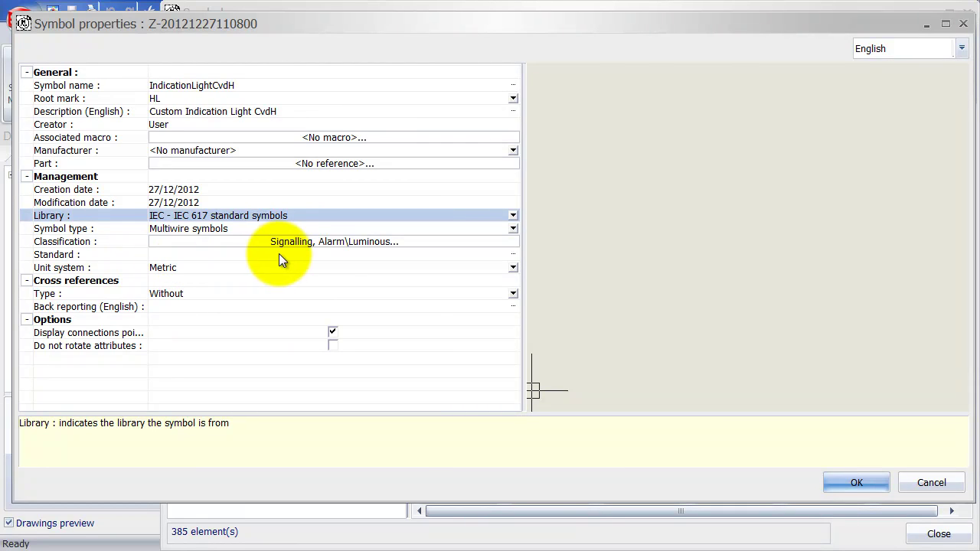
pyautogui.click(339, 245)
pyautogui.click(339, 245)
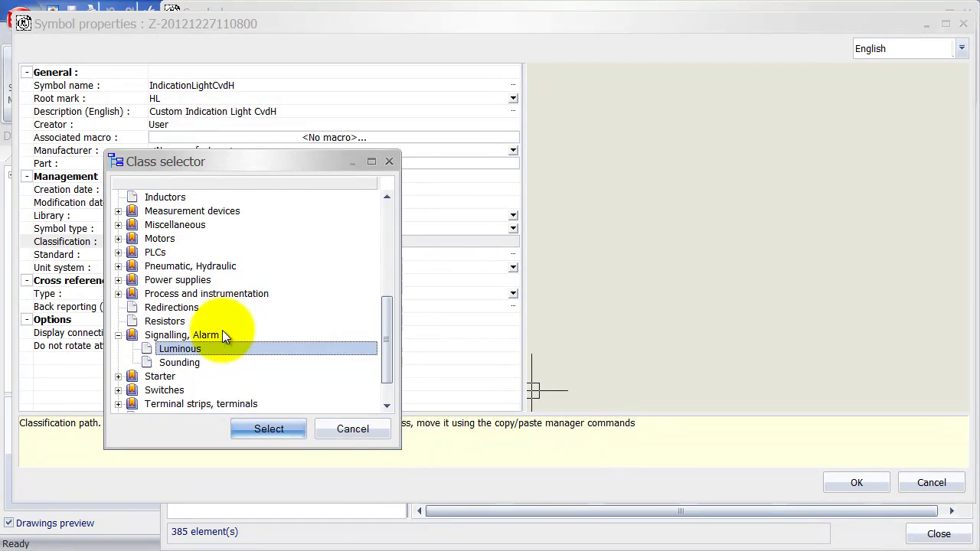
pyautogui.click(268, 431)
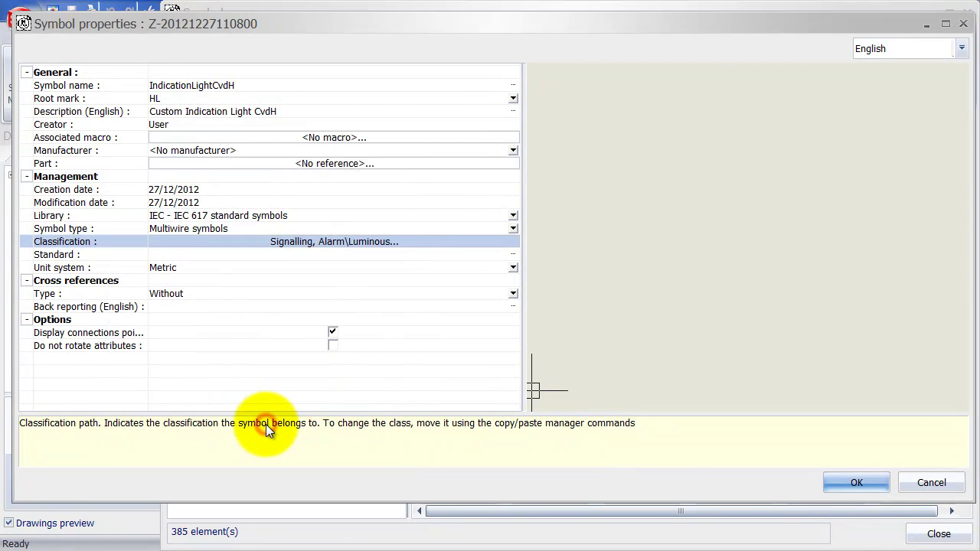
pyautogui.click(835, 481)
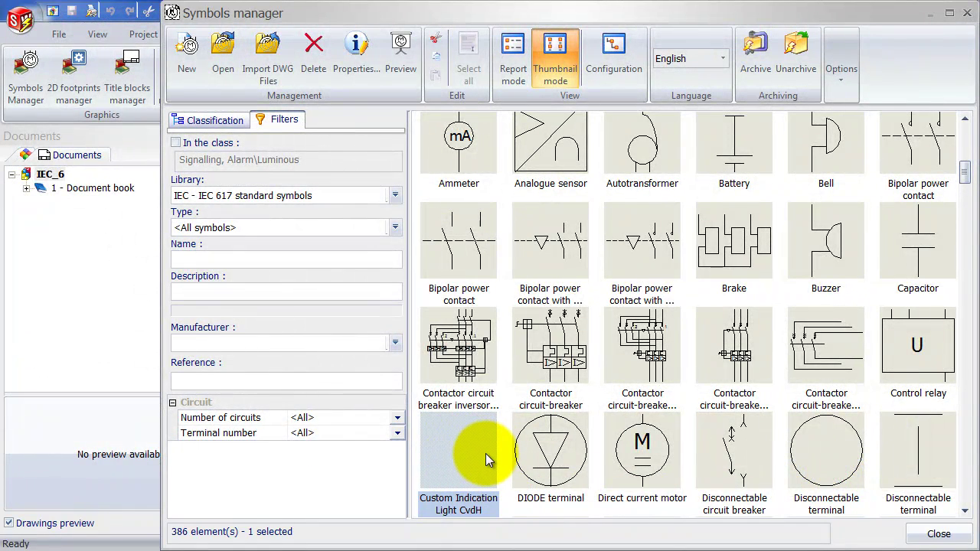
# - Filter symbols by name 'Cvd' and open Custom Indication Light CvdH in the editor
pyautogui.scroll(-3, 482, 450)
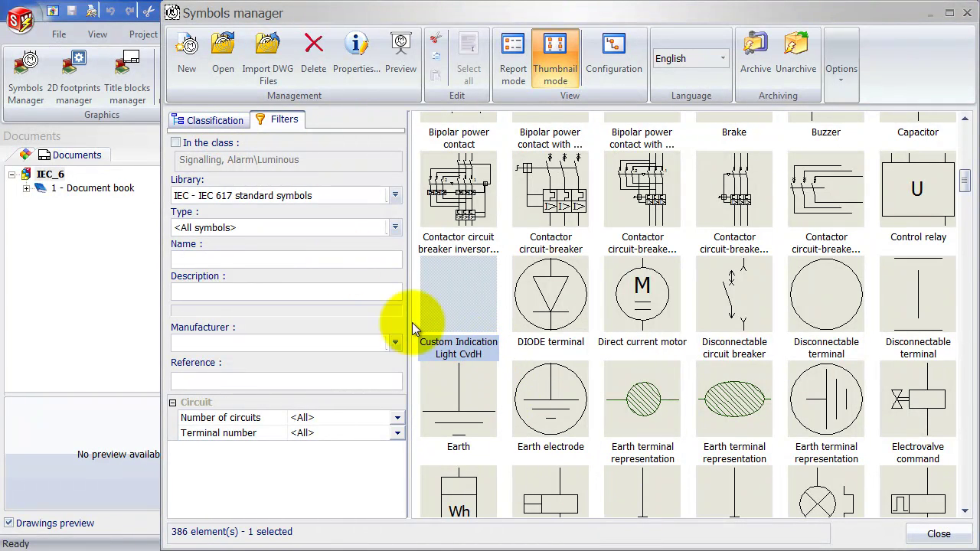
pyautogui.click(189, 258)
pyautogui.write('CvdH')
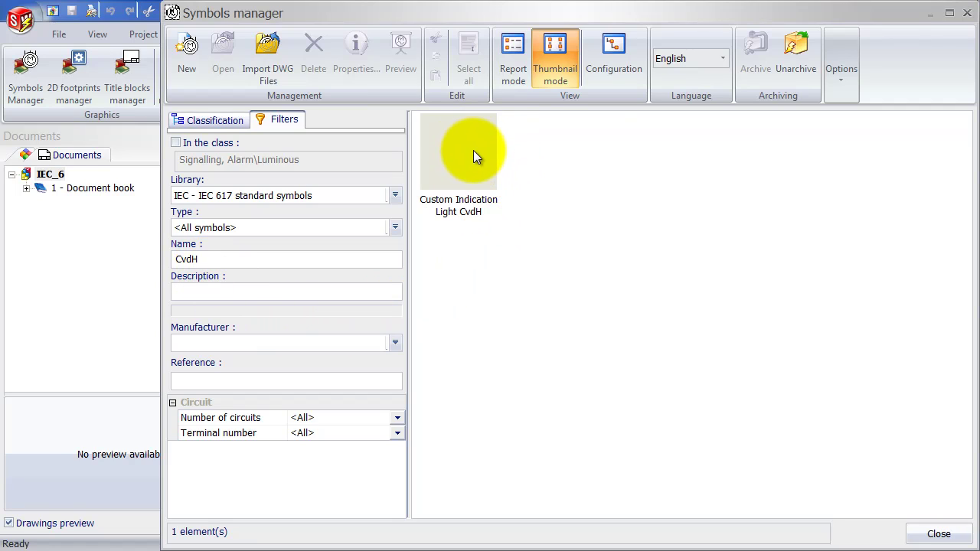
pyautogui.doubleClick(472, 153)
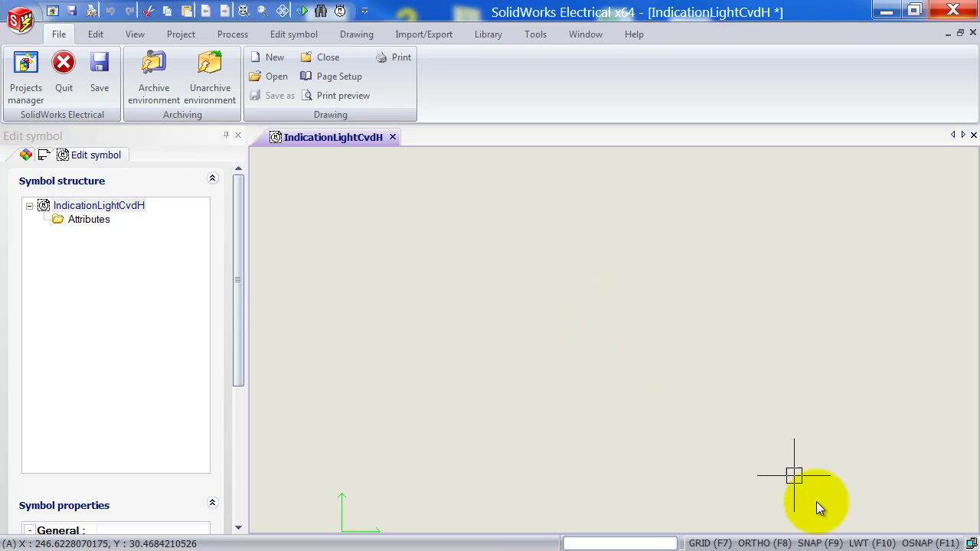
# - Set snap spacing to 2.5 and grid spacing to 5, with snap and grid on
pyautogui.rightClick(816, 543)
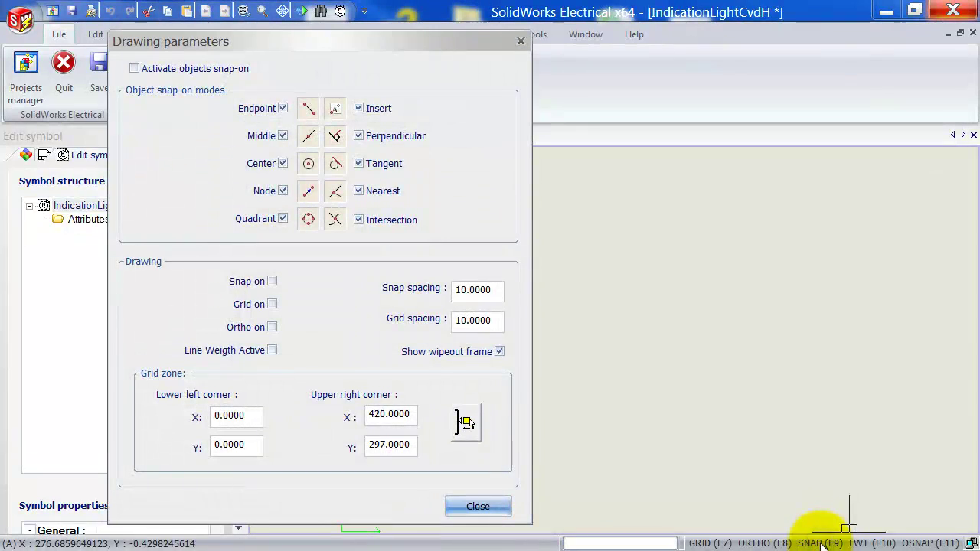
pyautogui.doubleClick(490, 289)
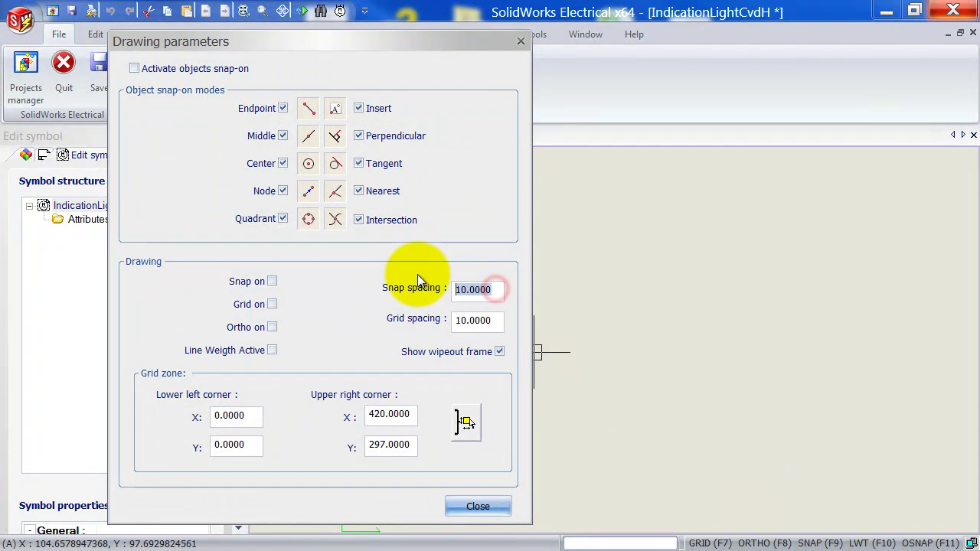
pyautogui.write('2.5')
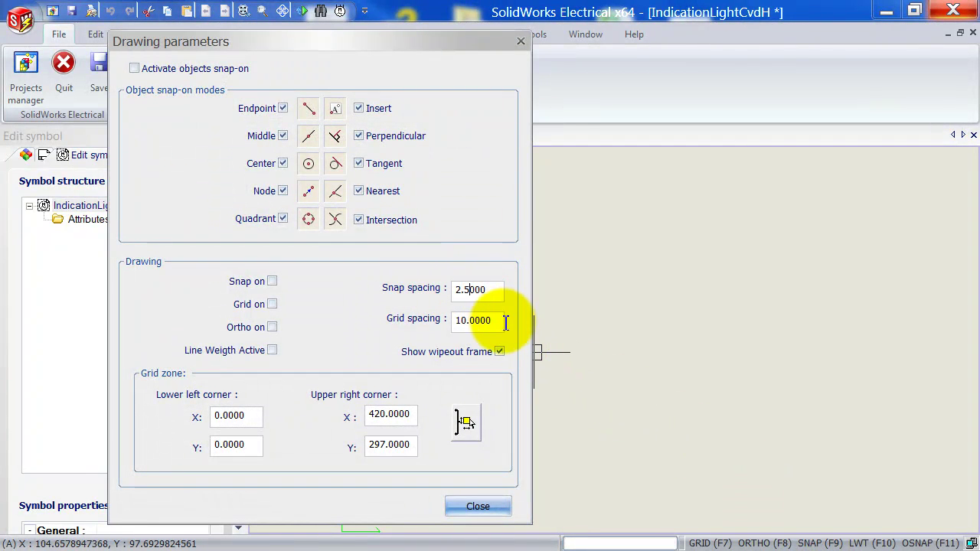
pyautogui.doubleClick(496, 320)
pyautogui.write('5')
pyautogui.click(331, 311)
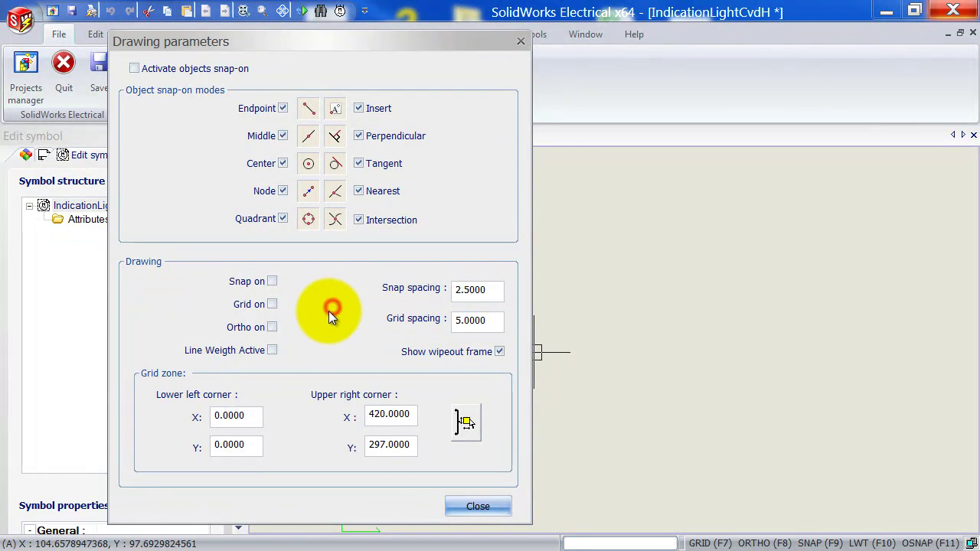
pyautogui.click(271, 281)
pyautogui.click(271, 304)
pyautogui.click(467, 507)
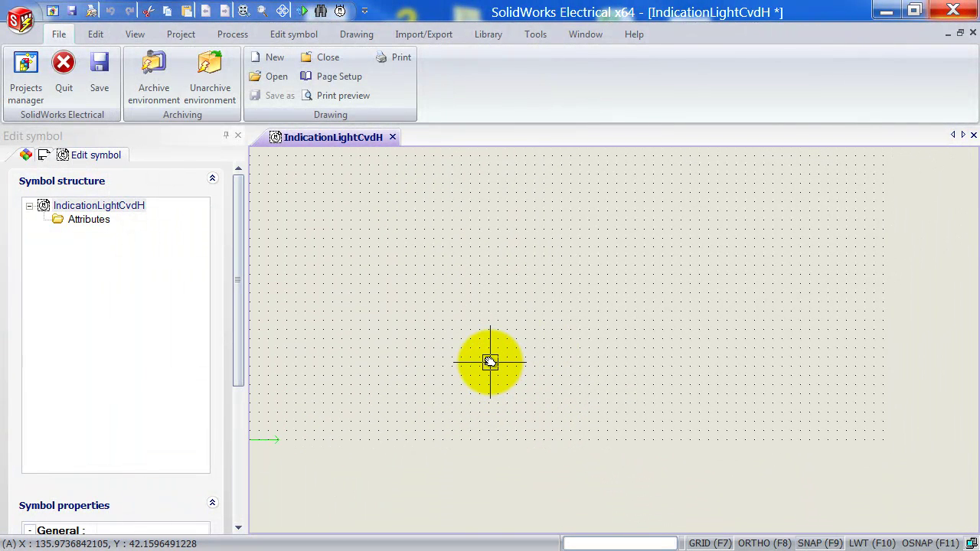
# - Draw a circle of radius 2 near the canvas origin
pyautogui.moveTo(473, 299); pyautogui.dragTo(490, 321, button='middle')
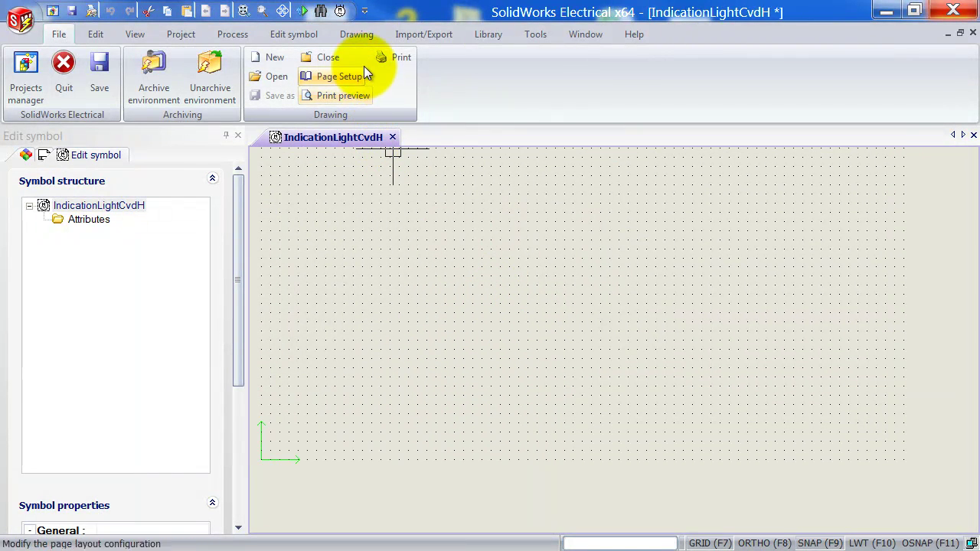
pyautogui.click(356, 33)
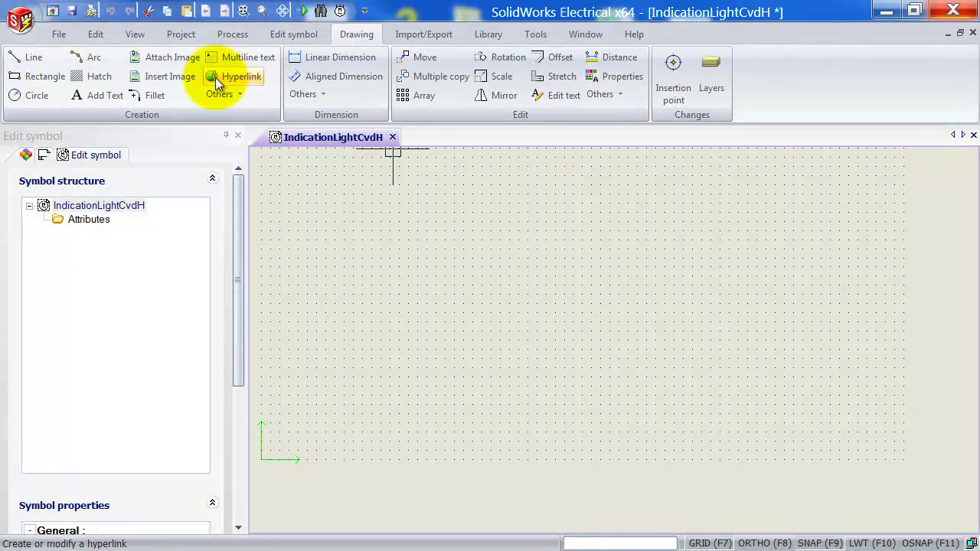
pyautogui.click(31, 94)
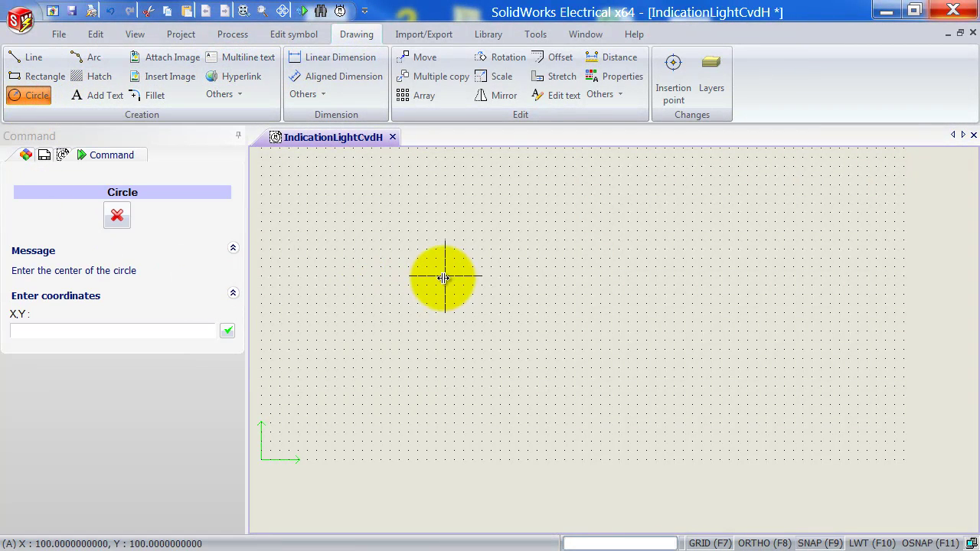
pyautogui.click(436, 286)
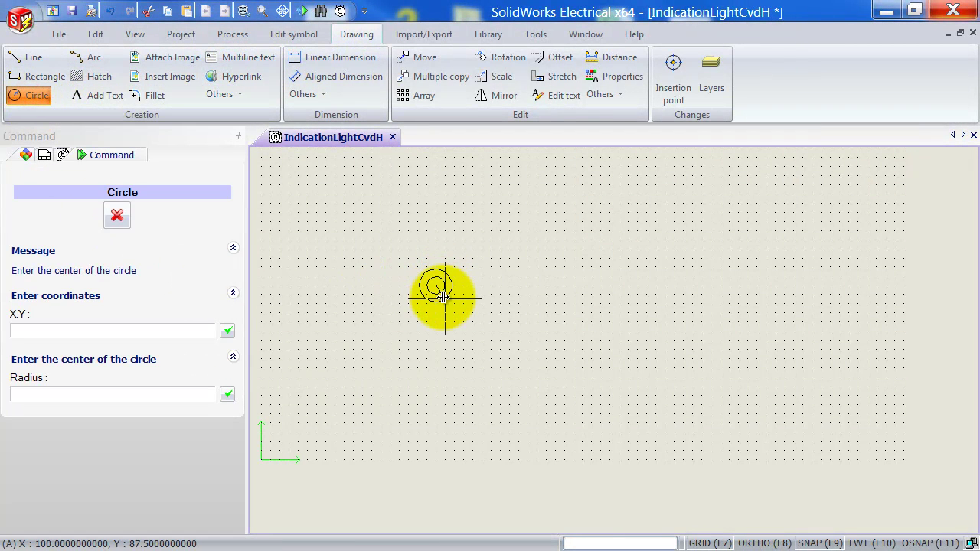
pyautogui.write('2')
pyautogui.press('Escape')
pyautogui.scroll(3, 437, 287)
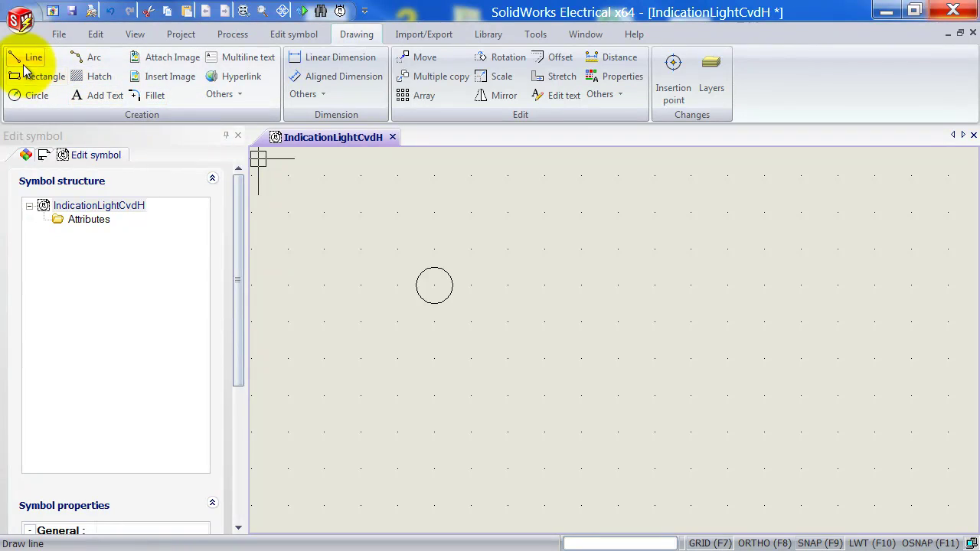
# - Draw short 2.5 leads above the circle's top and below its bottom
pyautogui.click(25, 64)
pyautogui.click(438, 262)
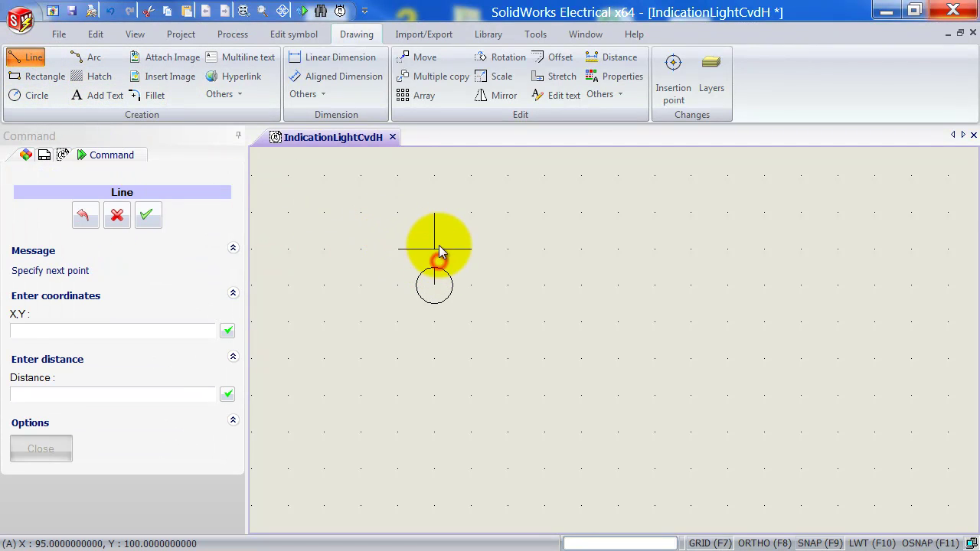
pyautogui.write('2.5')
pyautogui.press('Return')
pyautogui.press('Escape')
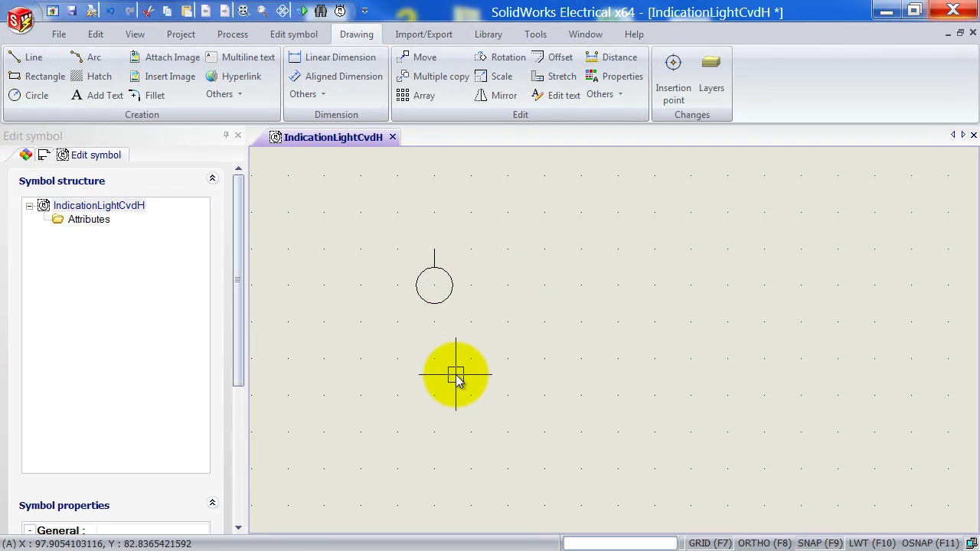
pyautogui.rightClick(484, 337)
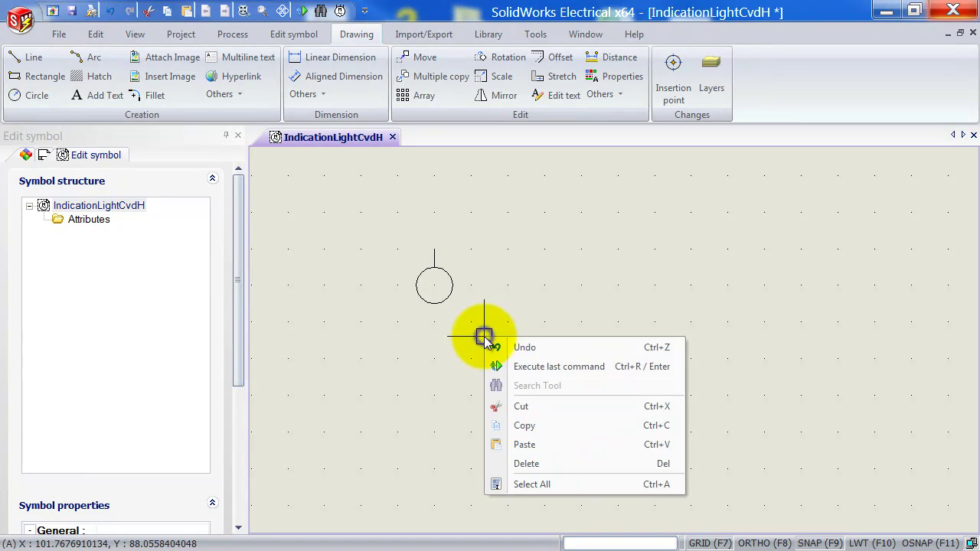
pyautogui.click(641, 373)
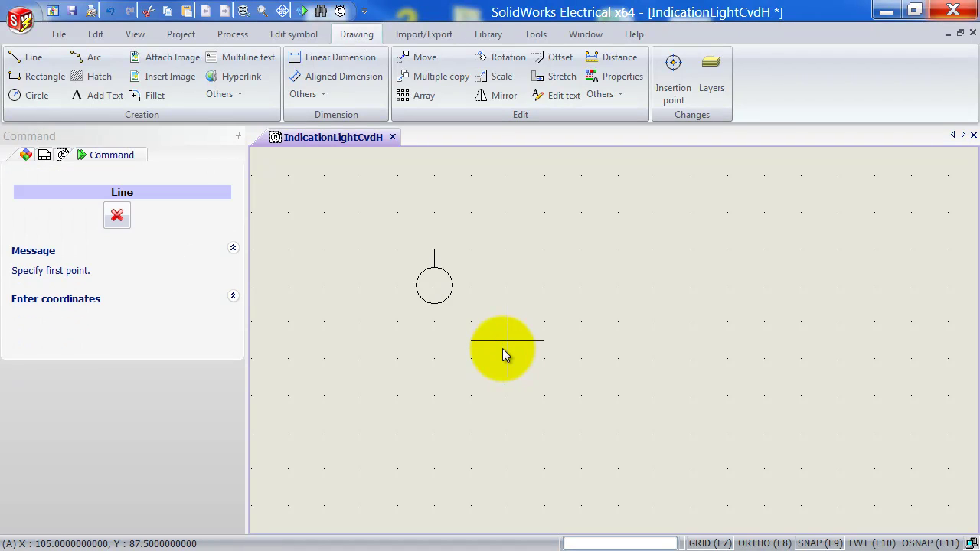
pyautogui.click(440, 309)
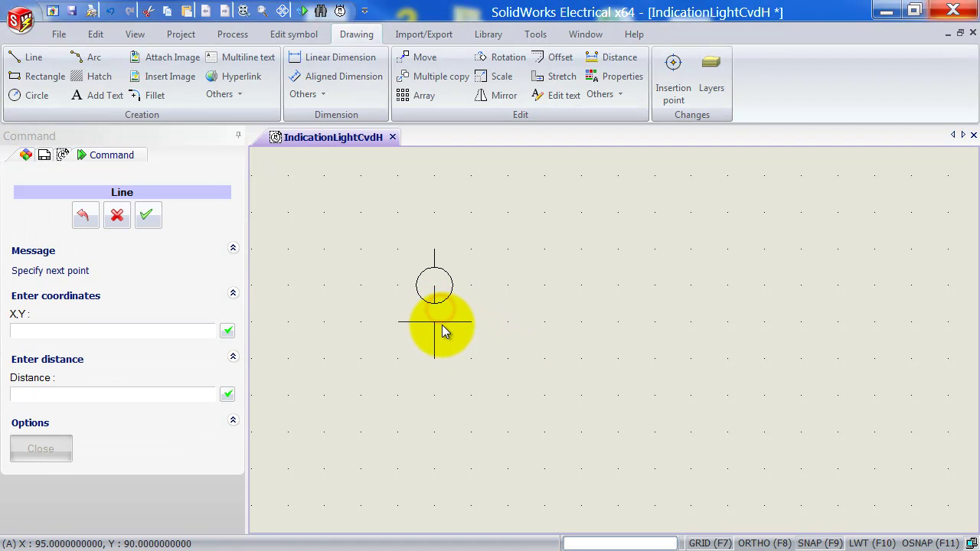
pyautogui.click(441, 325)
pyautogui.press('Escape')
pyautogui.scroll(1, 435, 295)
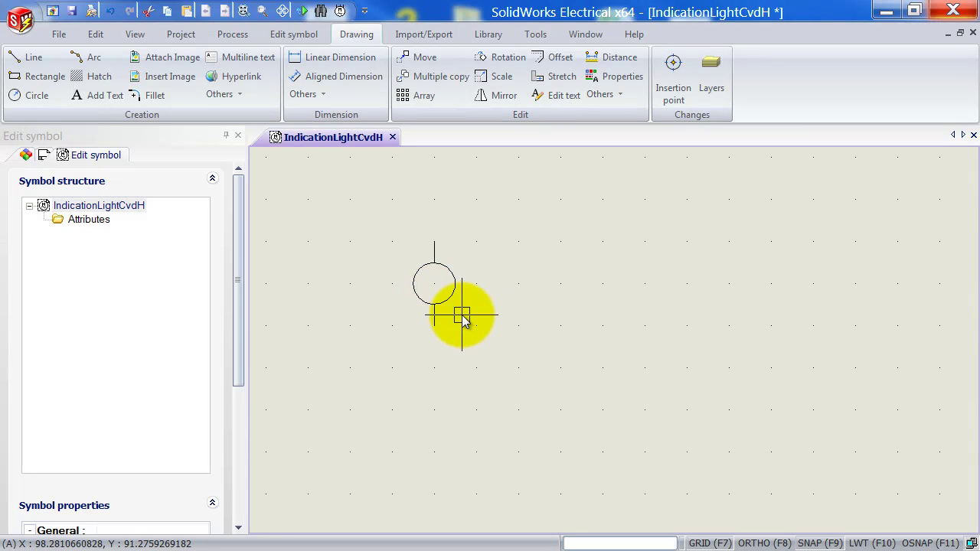
# - Draw a horizontal and a vertical line crossing through the circle's centre
pyautogui.press('space')
pyautogui.click(415, 284)
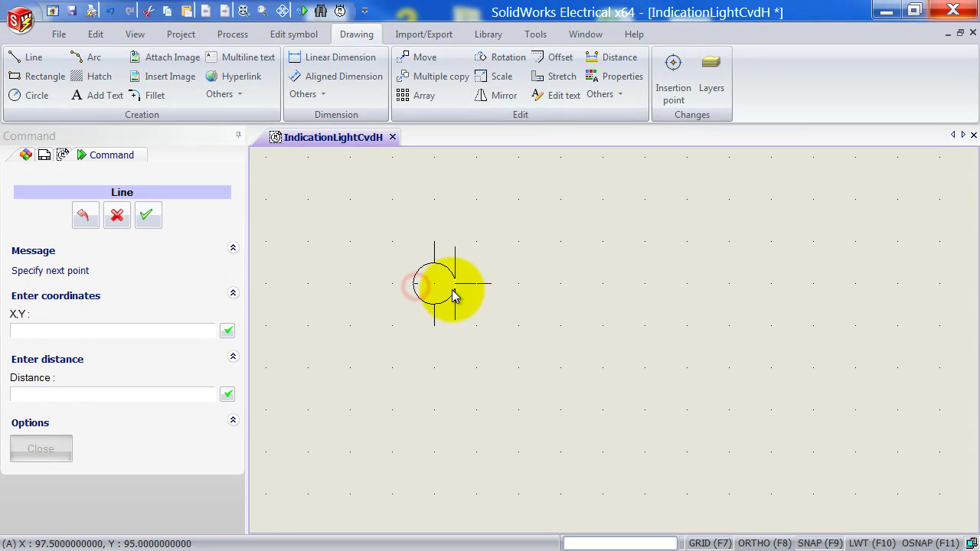
pyautogui.click(454, 285)
pyautogui.press('Escape')
pyautogui.press('space')
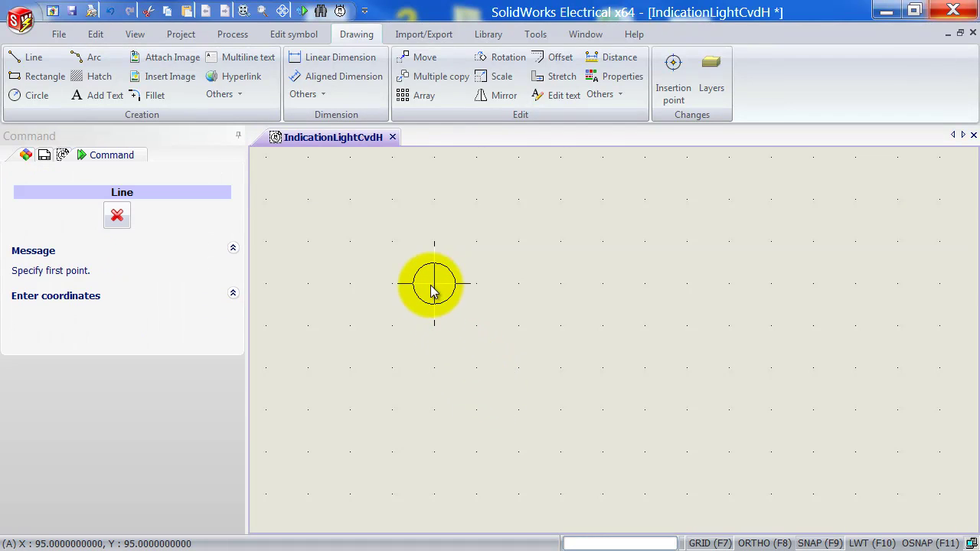
pyautogui.click(434, 263)
pyautogui.click(493, 322)
pyautogui.press('Escape')
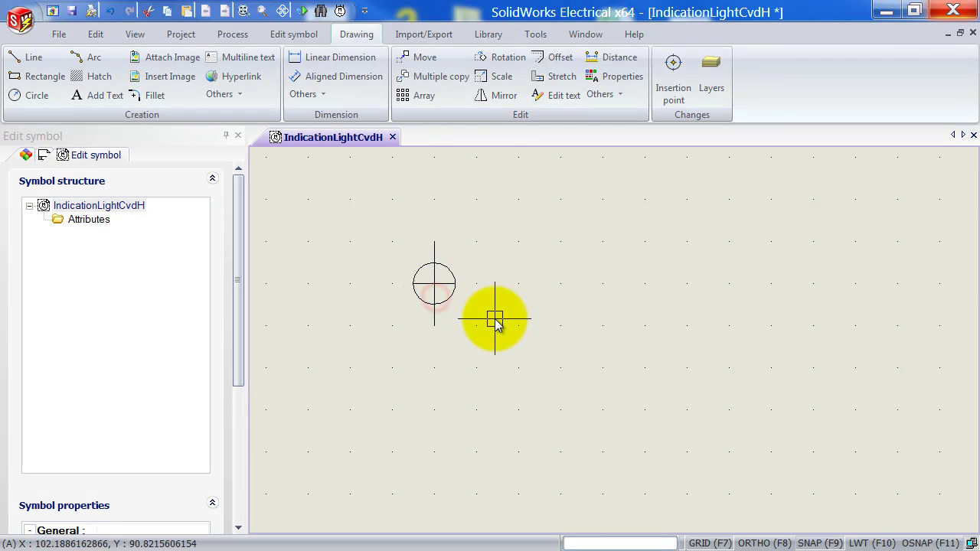
pyautogui.scroll(1, 445, 283)
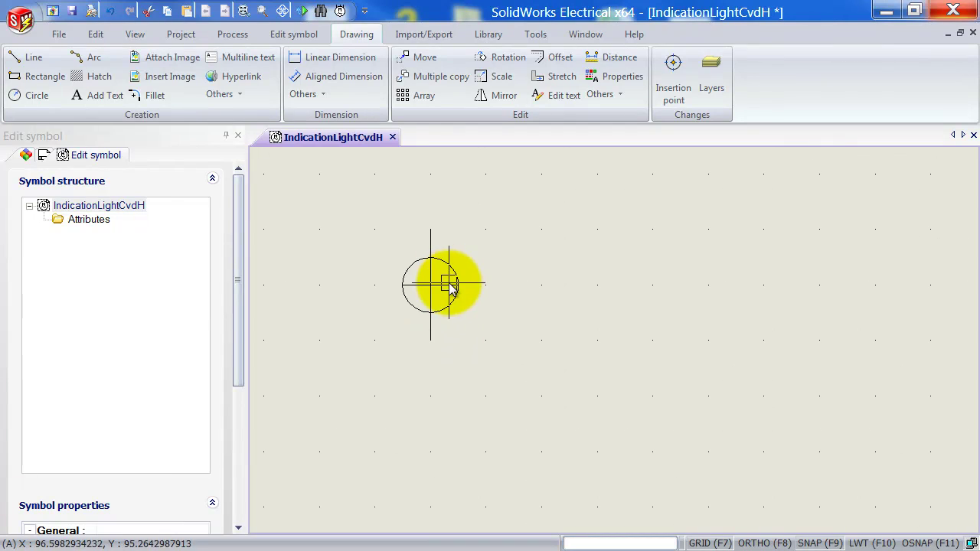
pyautogui.click(444, 280)
# - Rotate the inner cross 45° about the circle centre into a diagonal X
pyautogui.moveTo(457, 290); pyautogui.dragTo(426, 290)
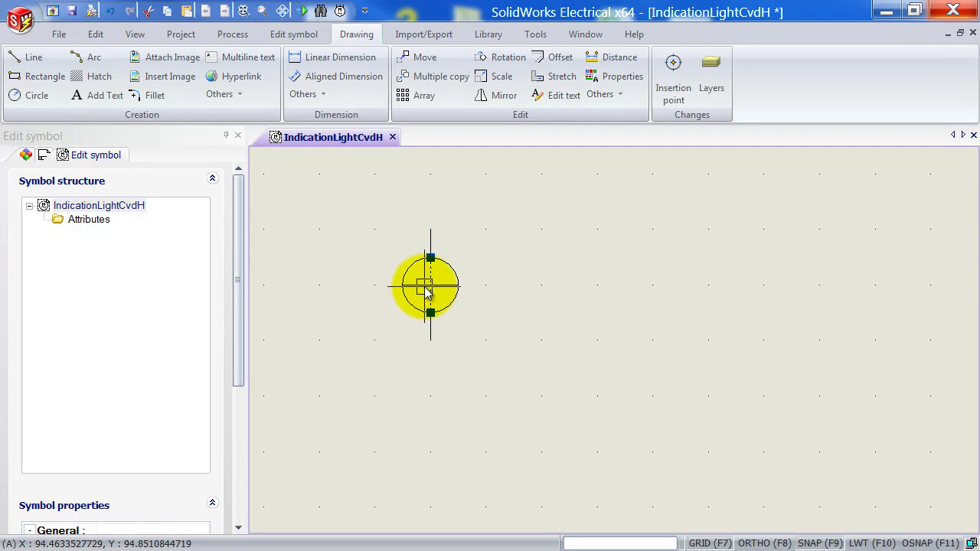
pyautogui.click(495, 68)
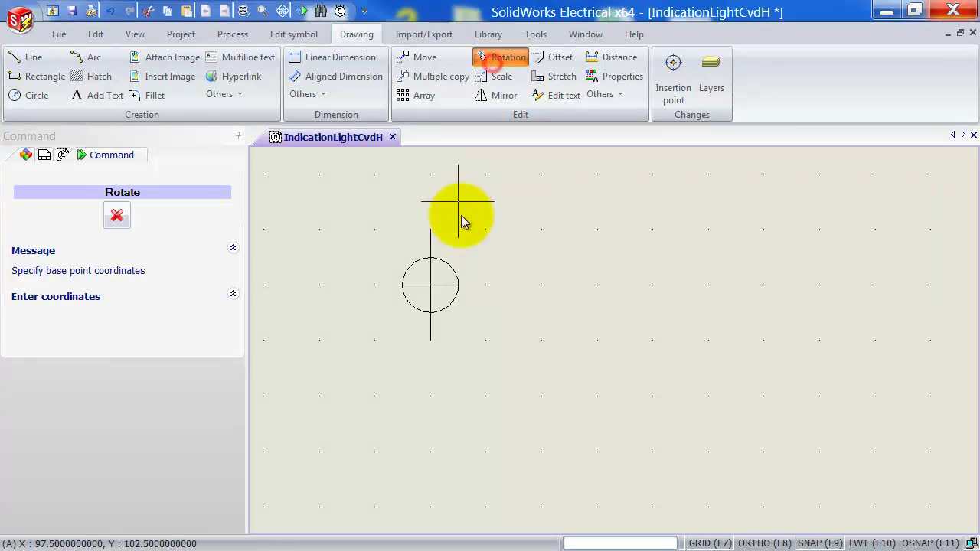
pyautogui.click(431, 285)
pyautogui.write('45')
pyautogui.press('Return')
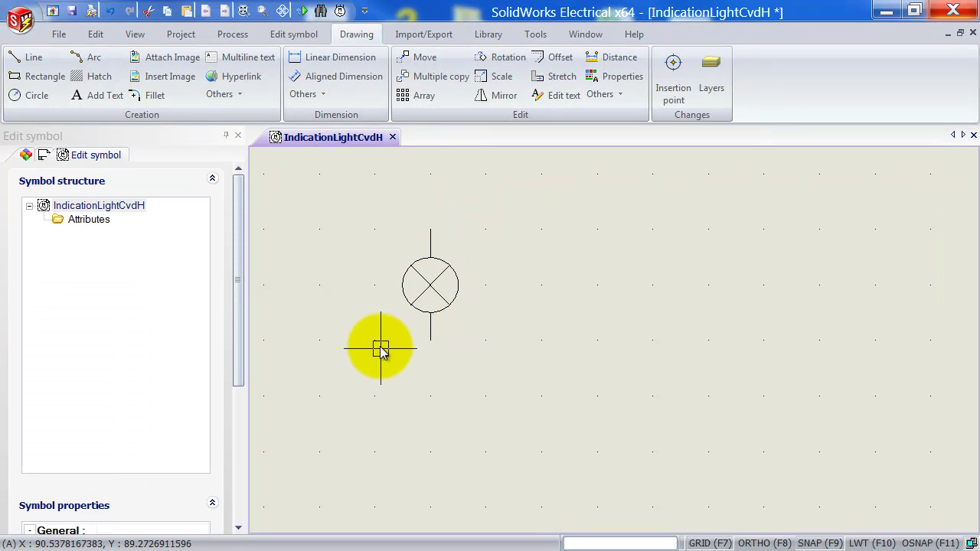
pyautogui.moveTo(368, 332); pyautogui.dragTo(450, 380, button='middle')
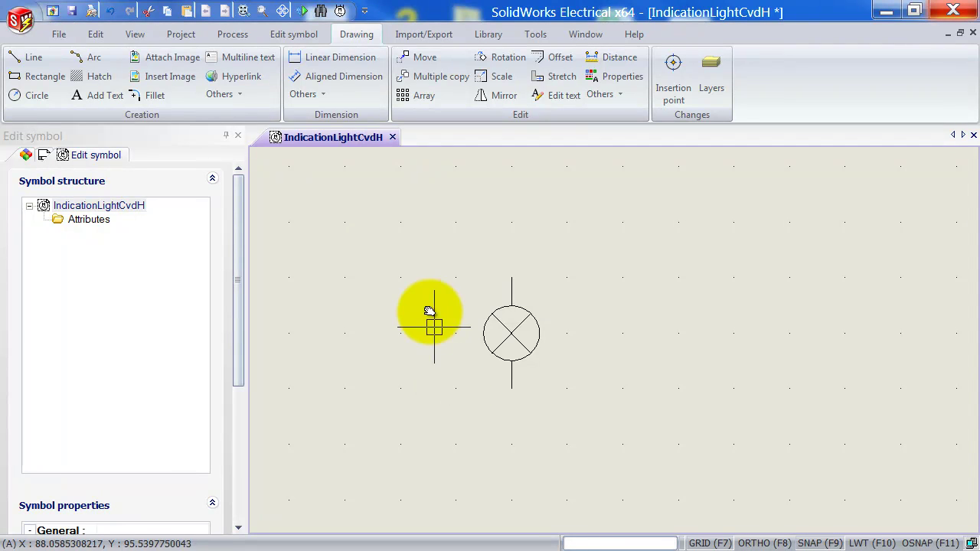
pyautogui.click(304, 38)
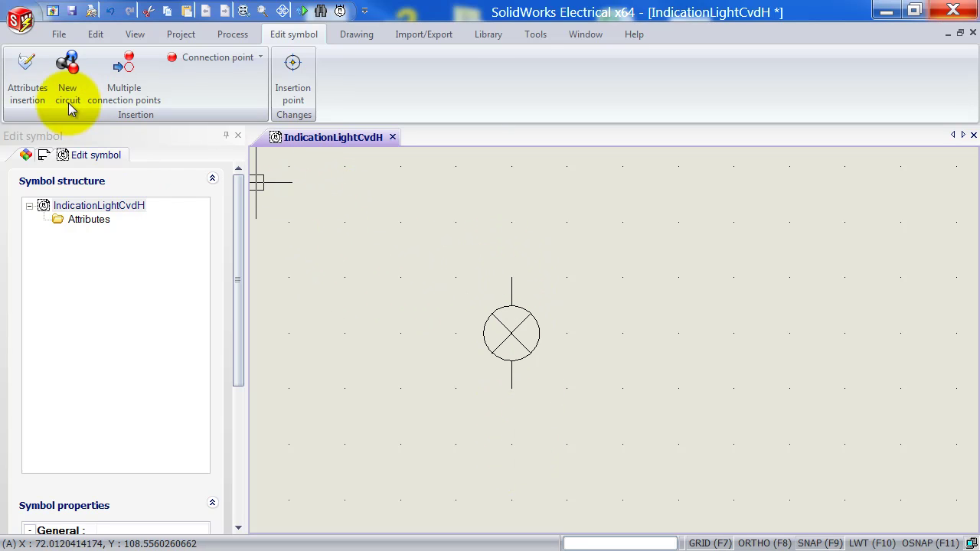
# - Add a new circuit 0 with circuit type Signalling, Alarm from the full list
pyautogui.click(57, 75)
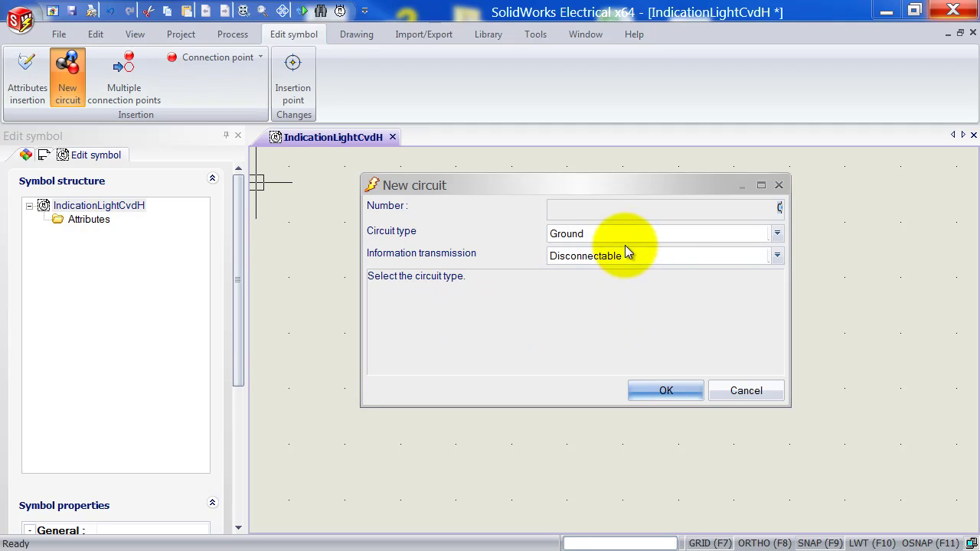
pyautogui.click(776, 233)
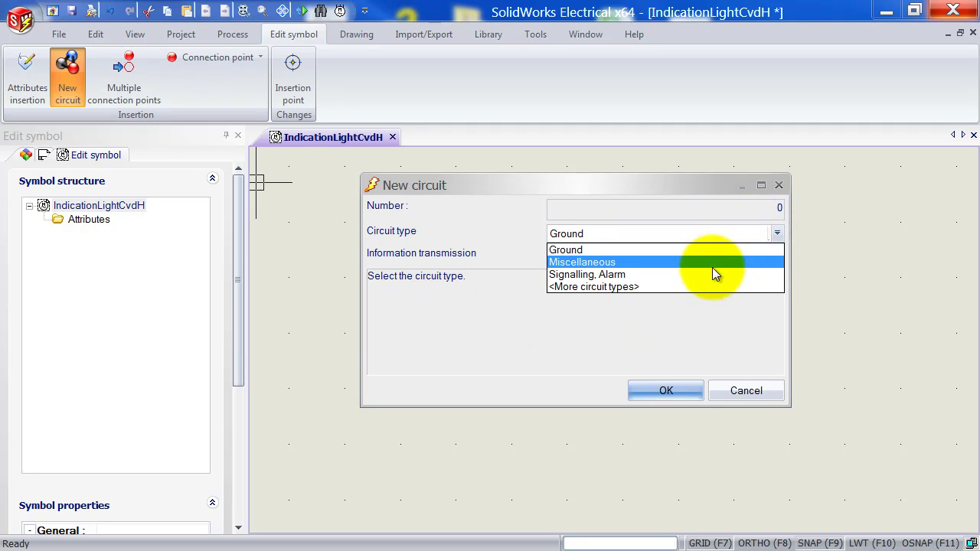
pyautogui.click(590, 285)
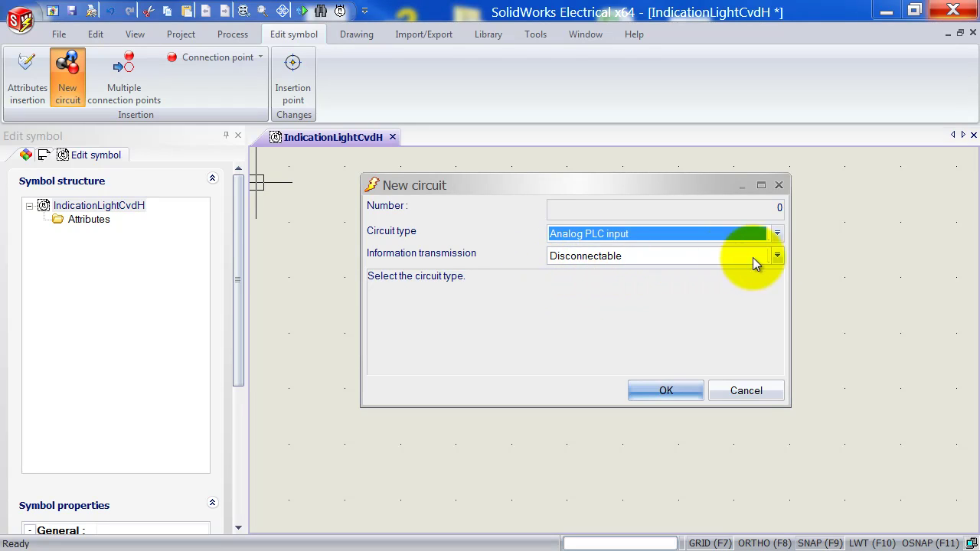
pyautogui.click(777, 240)
pyautogui.moveTo(777, 258); pyautogui.dragTo(763, 322)
pyautogui.click(754, 315)
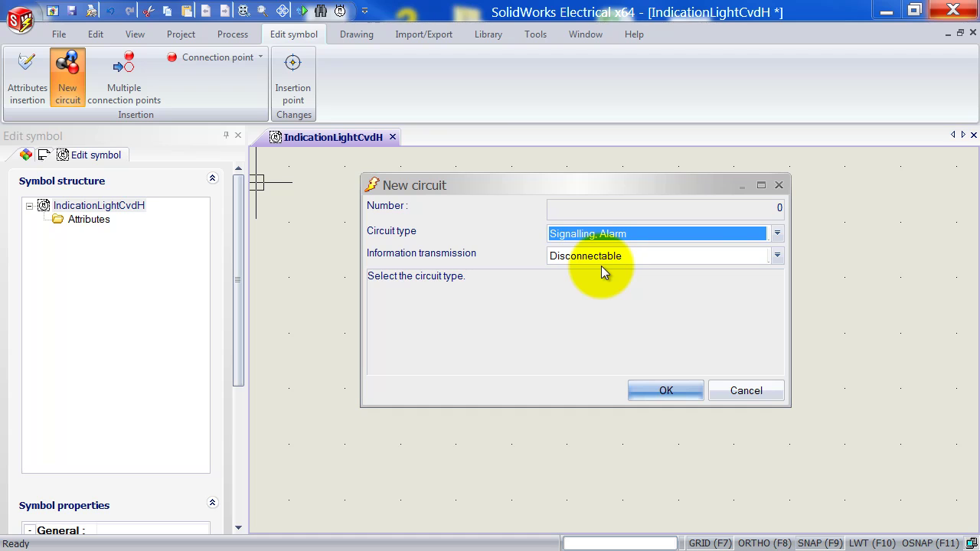
pyautogui.click(636, 390)
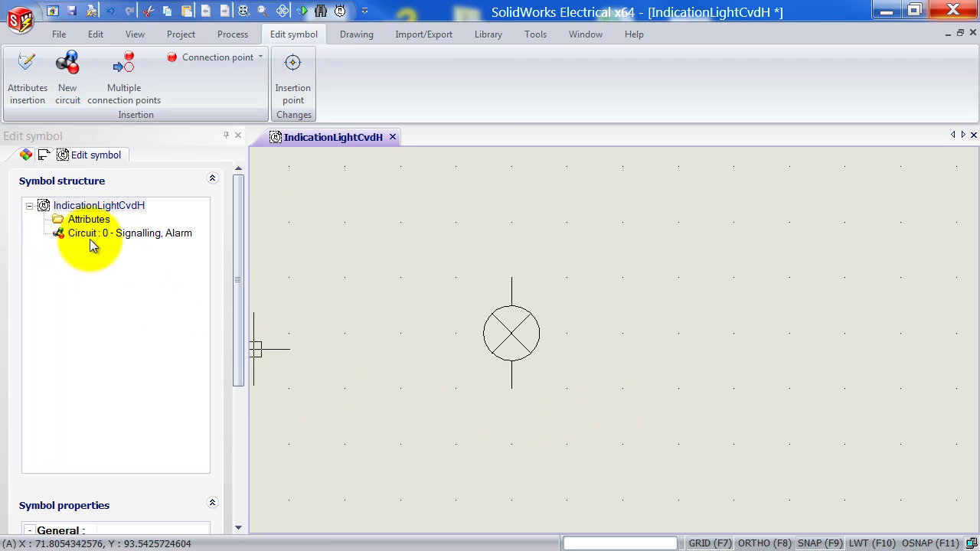
# - Add connection point 0, rotated to face up, at the lamp's top lead end
pyautogui.click(130, 239)
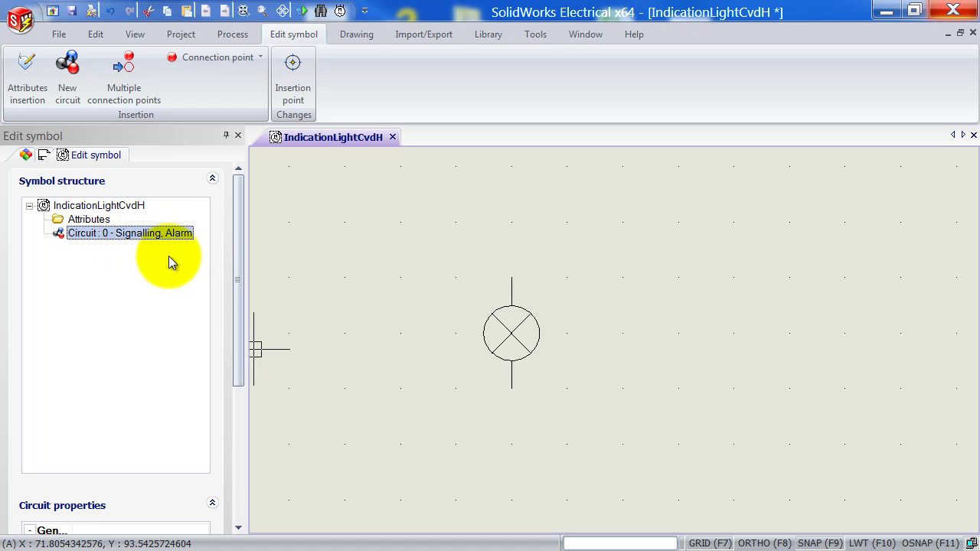
pyautogui.click(207, 59)
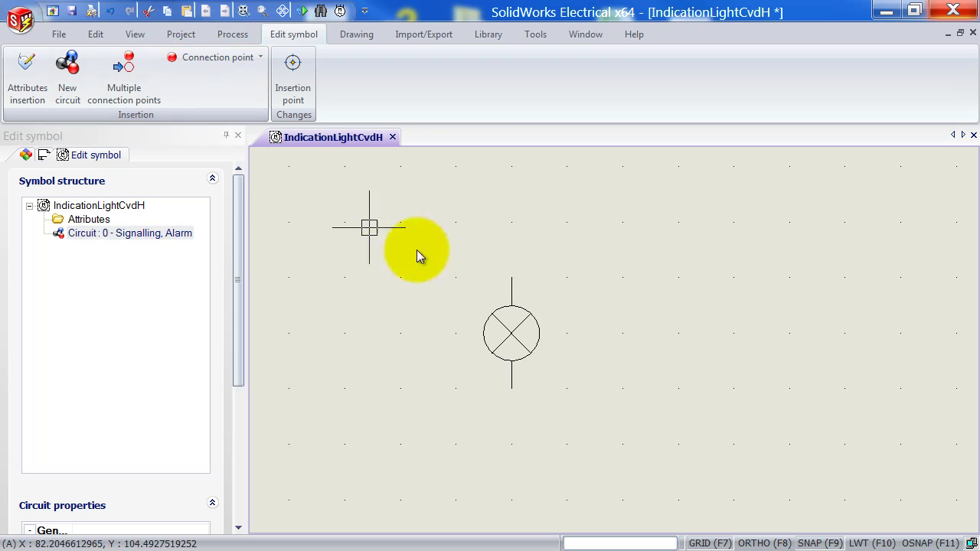
pyautogui.click(509, 388)
pyautogui.click(130, 236)
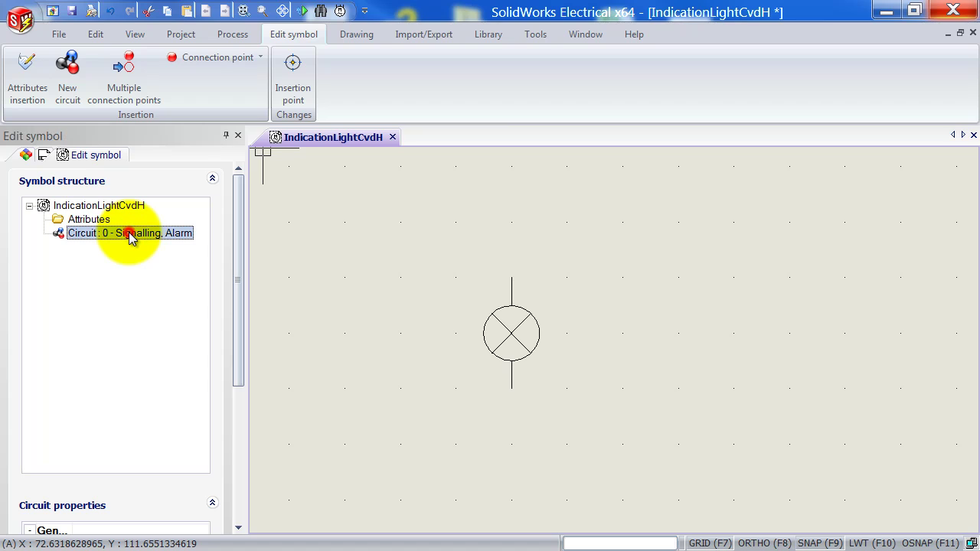
pyautogui.click(171, 62)
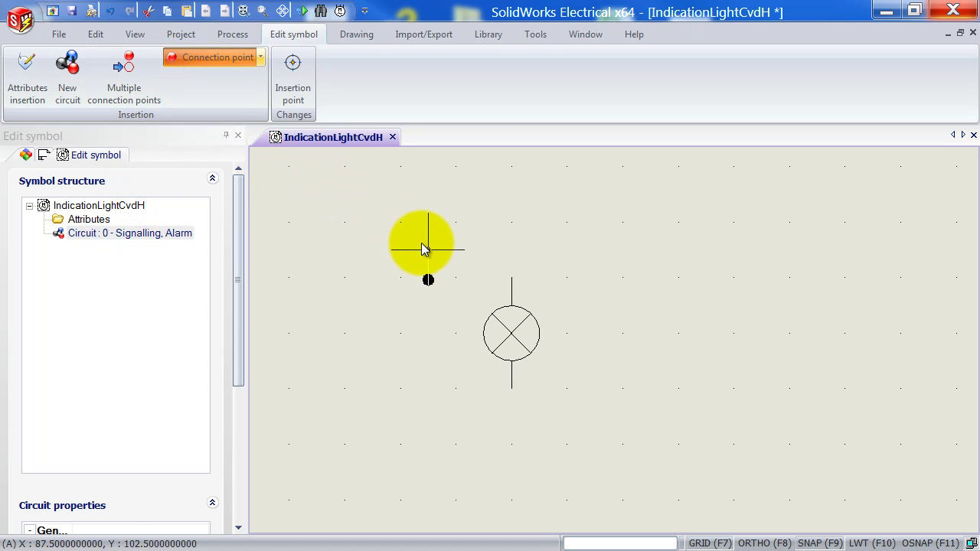
pyautogui.press('space')
pyautogui.press('space')
pyautogui.press('space')
pyautogui.press('space')
pyautogui.press('space')
pyautogui.press('space')
pyautogui.click(512, 277)
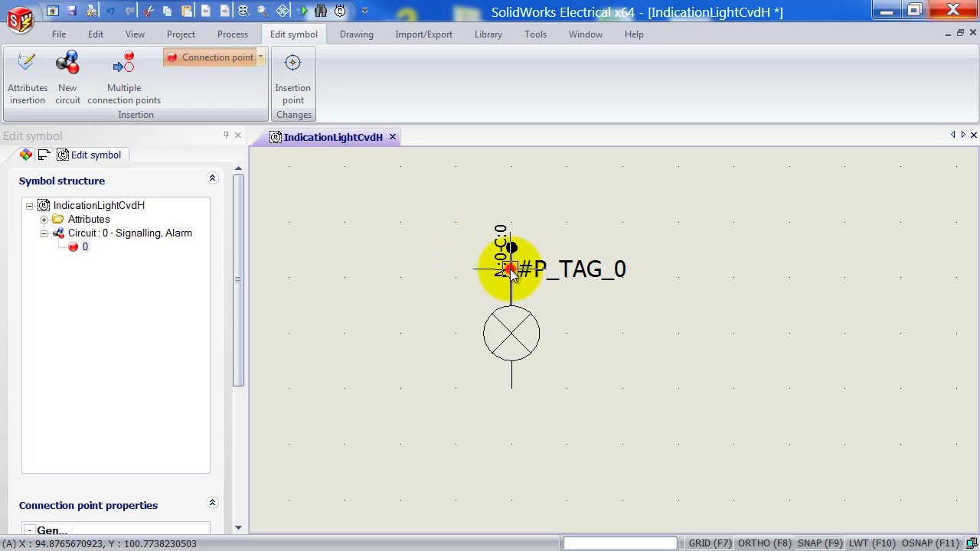
# - Add connection point 1, rotated to face down, at the lamp's bottom lead end
pyautogui.click(159, 238)
pyautogui.click(207, 58)
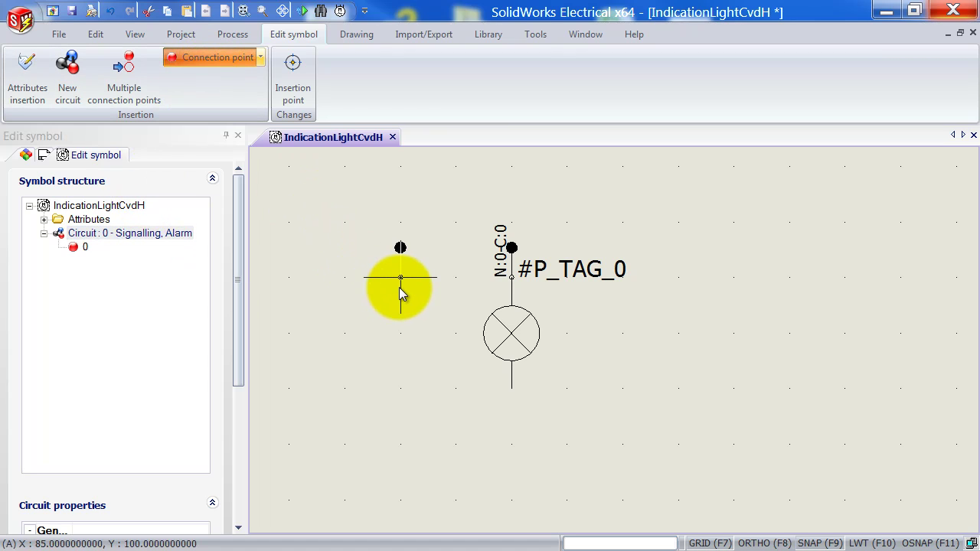
pyautogui.press('space')
pyautogui.press('space')
pyautogui.click(511, 388)
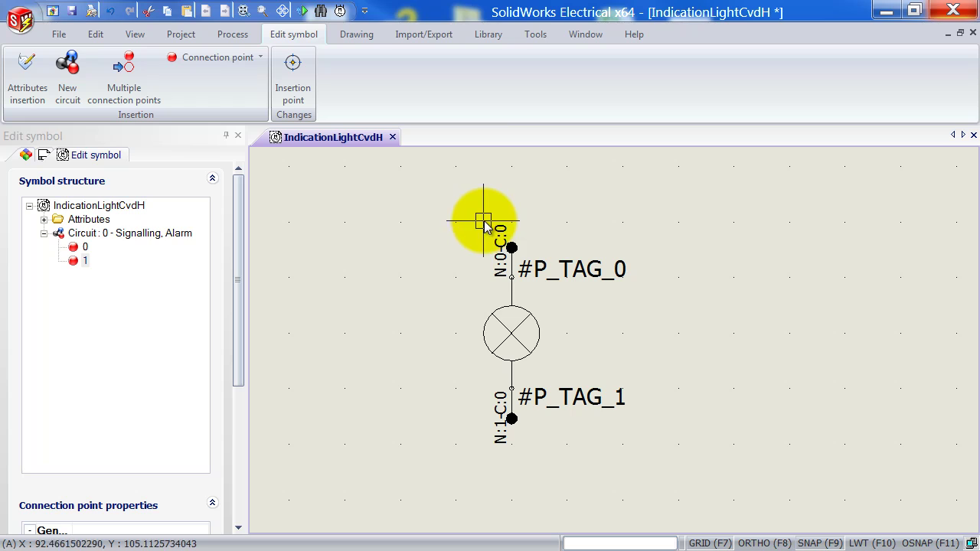
# - In Attributes management, check #TAG, #TD_2 Power, #TD_3 Color, #COM_TX_0 and #COM_TX_1
pyautogui.click(25, 65)
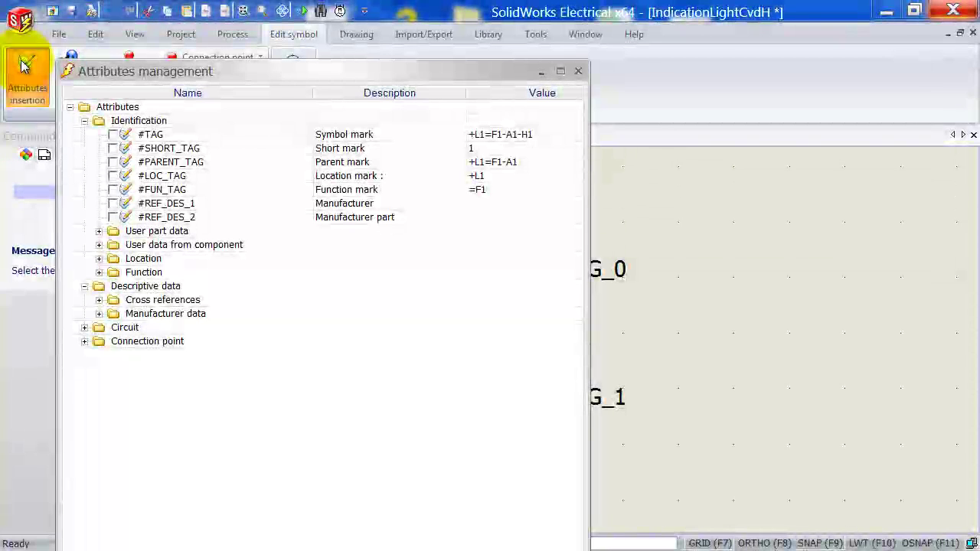
pyautogui.click(113, 135)
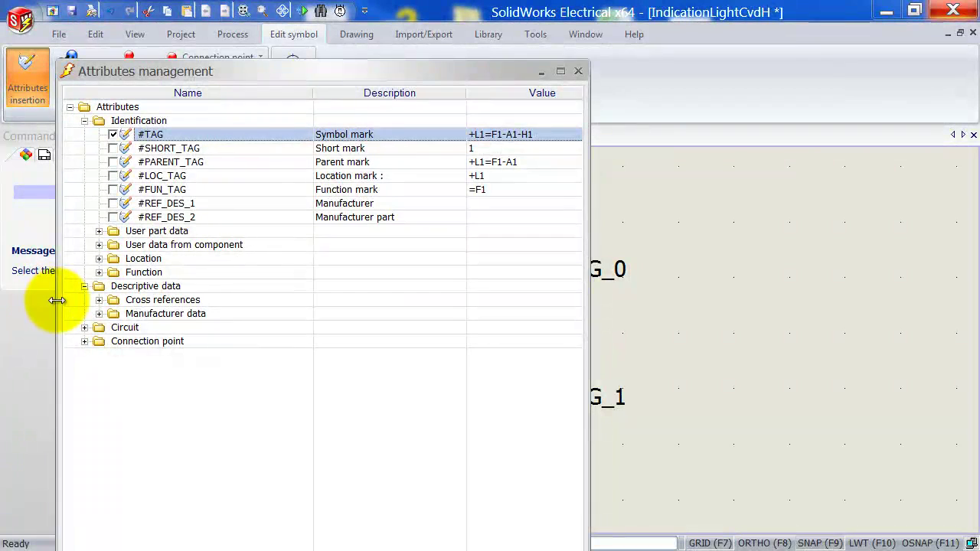
pyautogui.click(98, 314)
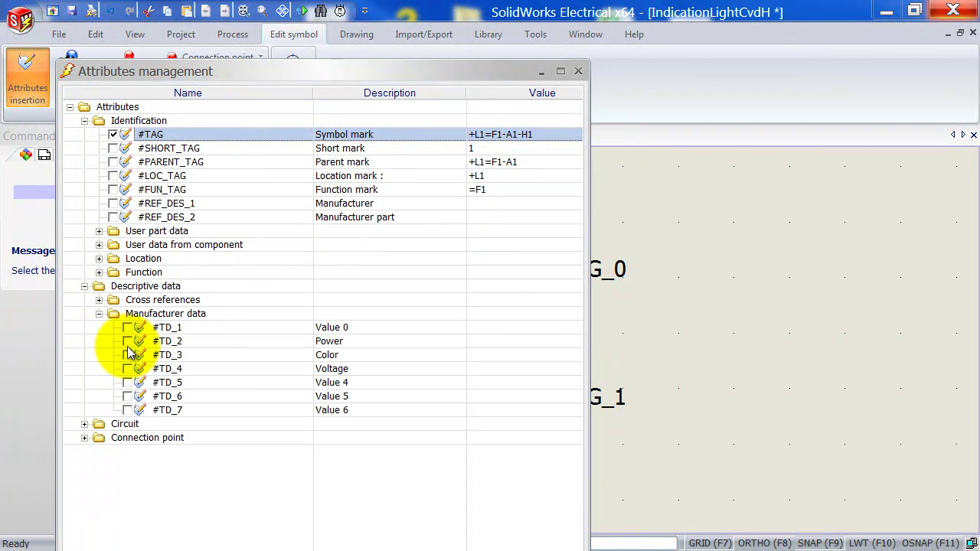
pyautogui.click(127, 341)
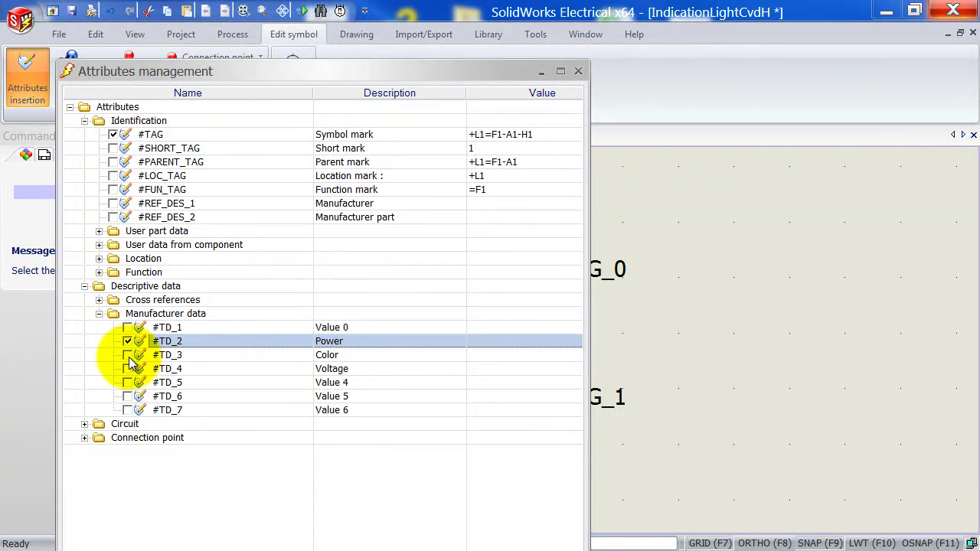
pyautogui.click(128, 355)
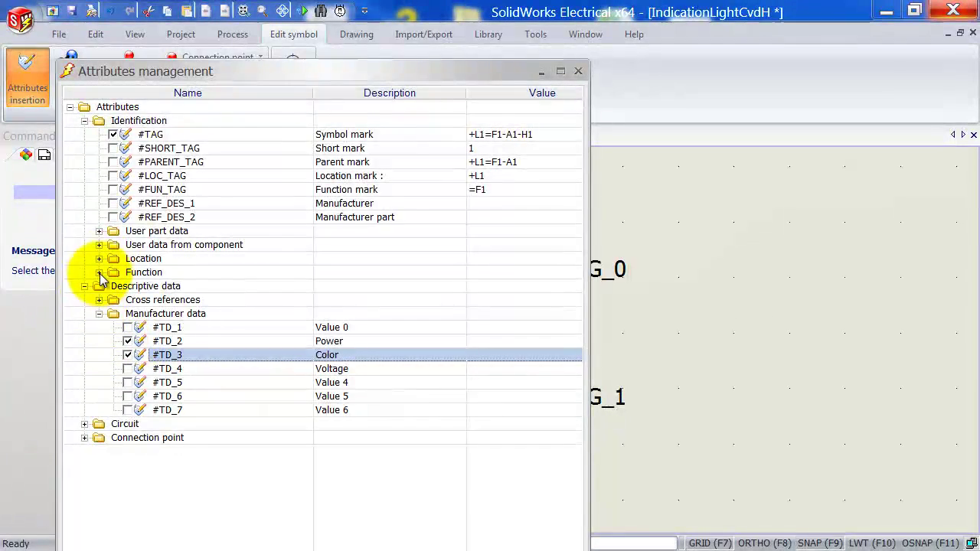
pyautogui.click(99, 244)
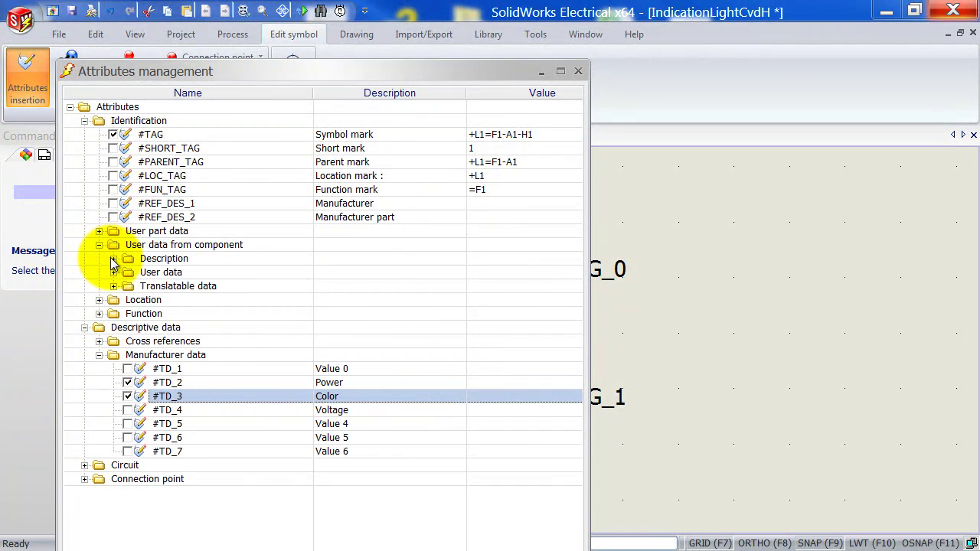
pyautogui.click(113, 259)
pyautogui.click(114, 287)
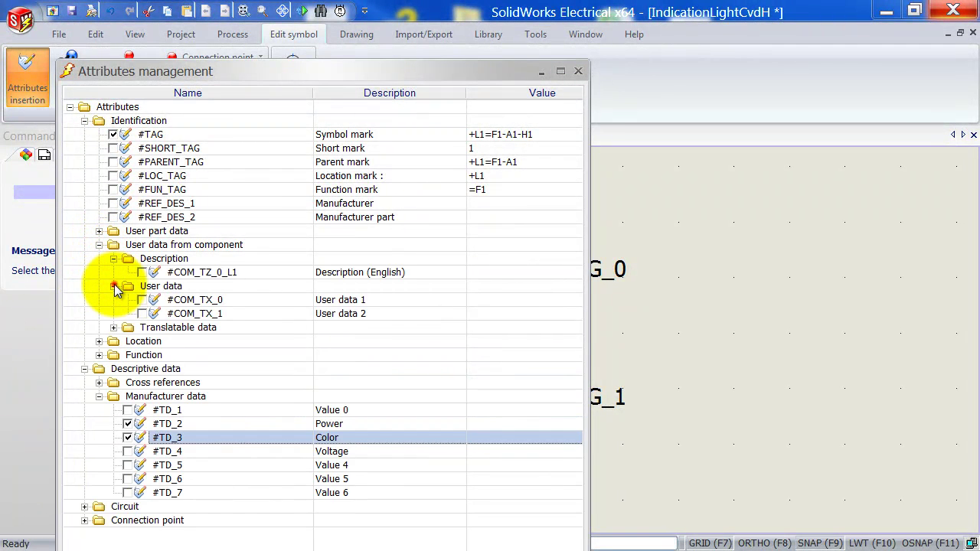
pyautogui.click(141, 300)
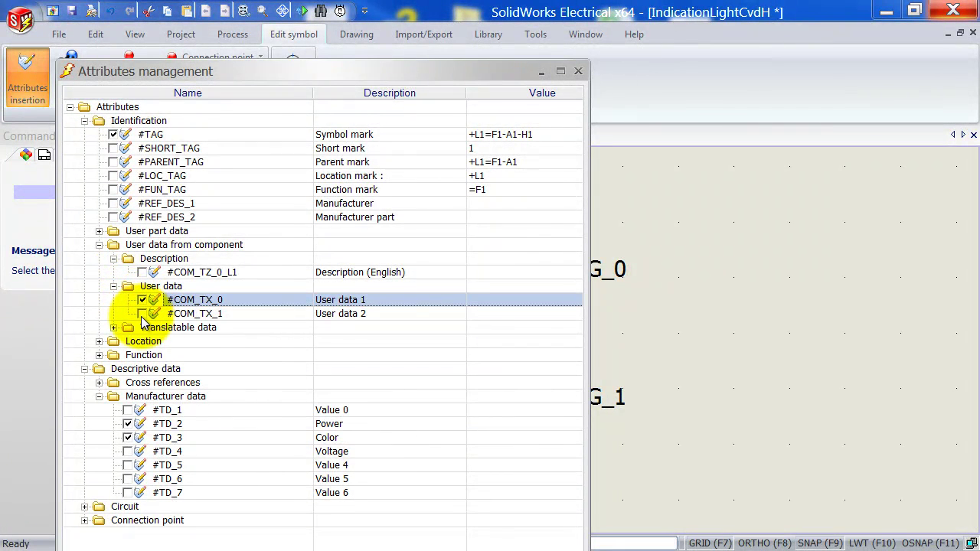
pyautogui.click(142, 314)
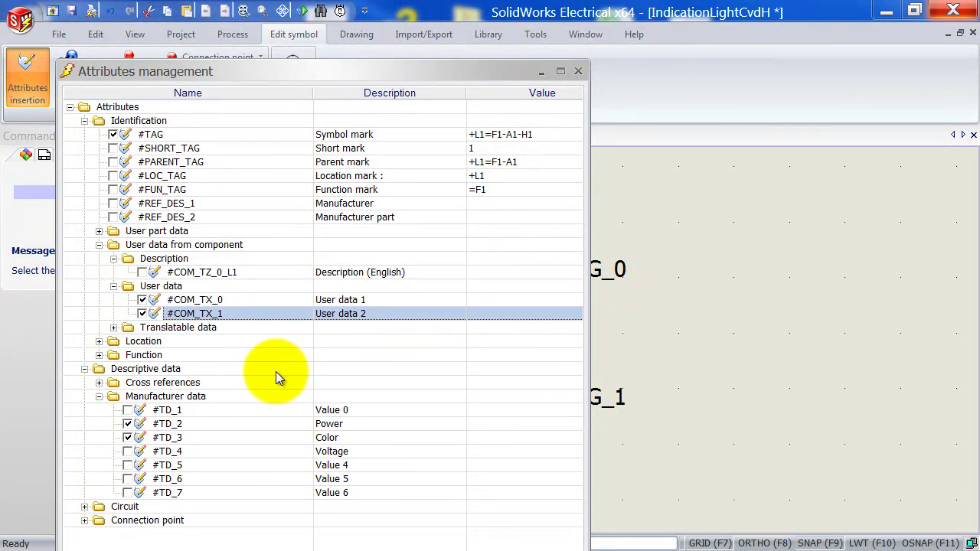
pyautogui.moveTo(338, 77); pyautogui.dragTo(363, 1)
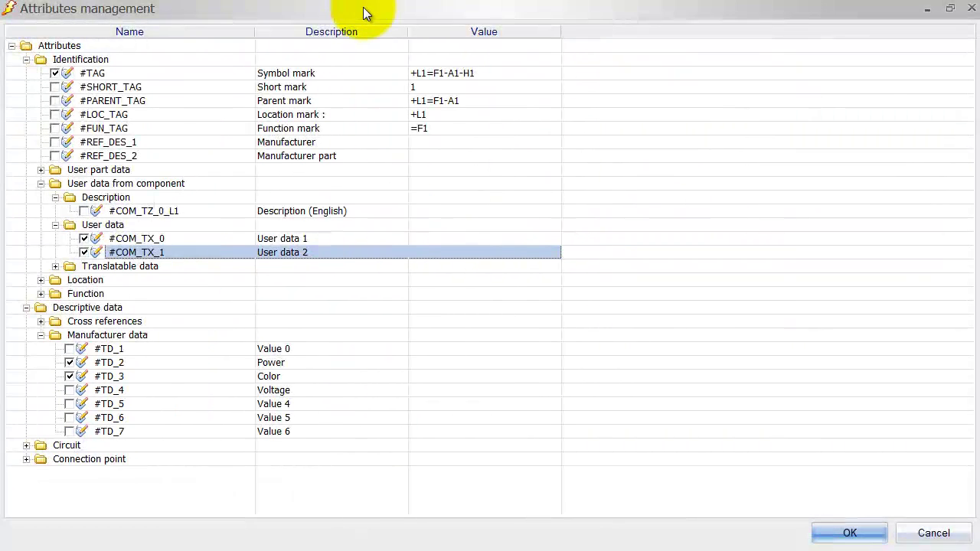
# - Confirm the attributes and move #TD_2 and #TD_3 up two places each, directly under #TAG
pyautogui.click(839, 541)
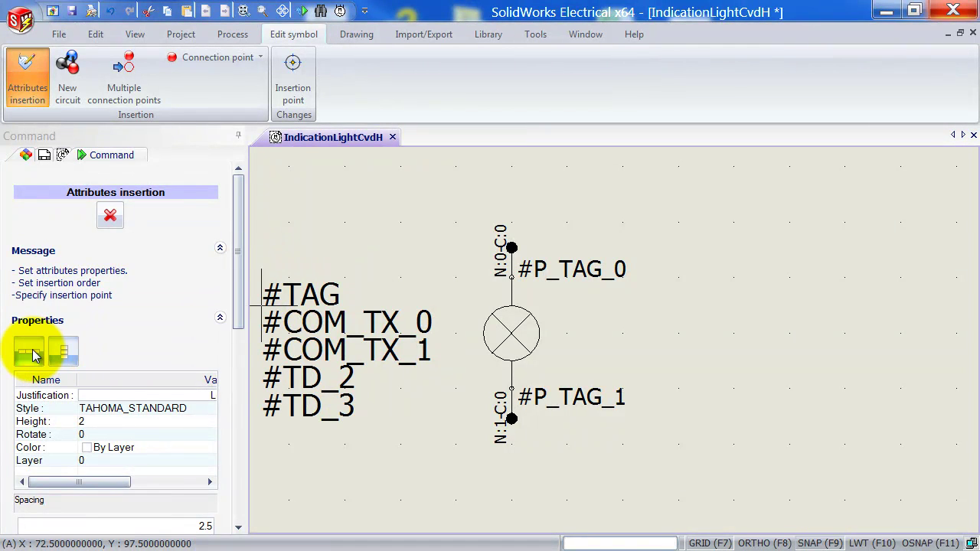
pyautogui.moveTo(239, 204); pyautogui.dragTo(241, 339)
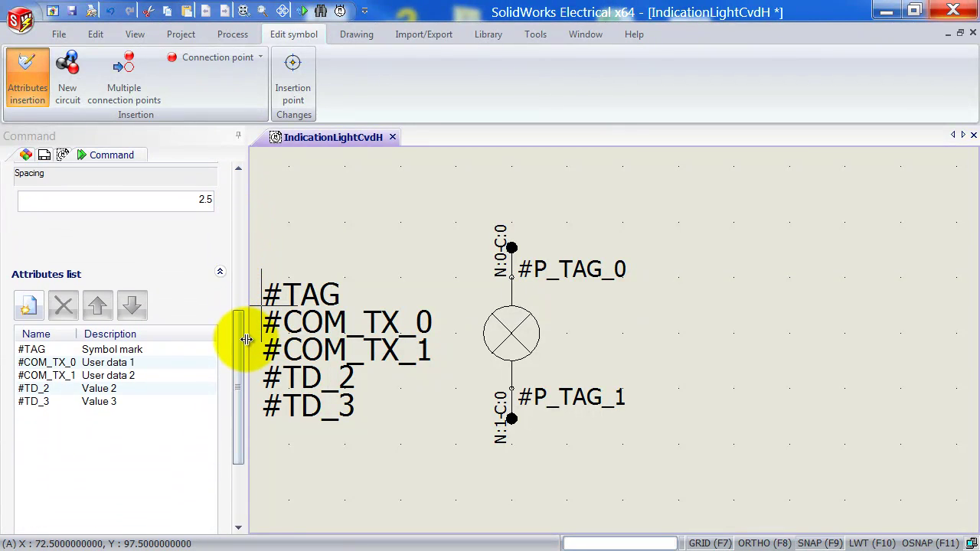
pyautogui.click(33, 389)
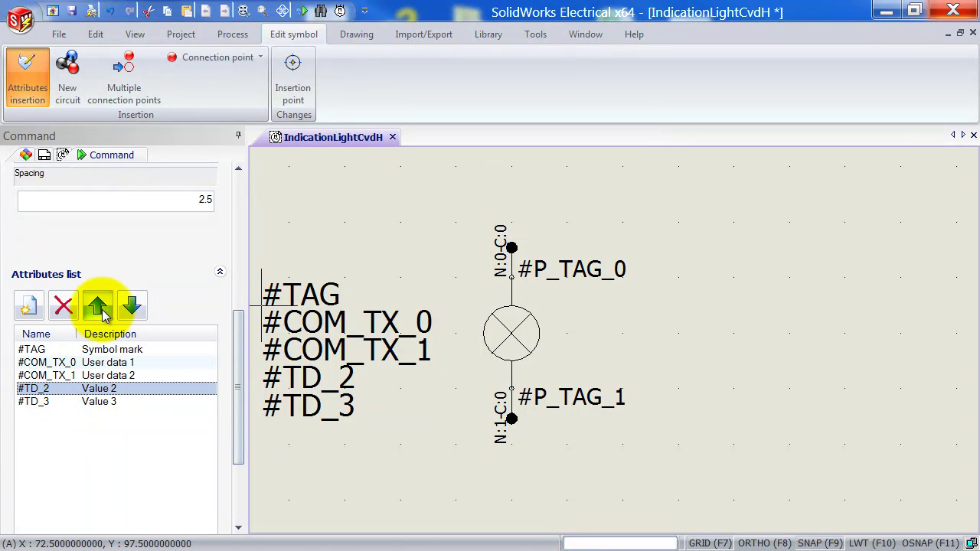
pyautogui.click(98, 305)
pyautogui.click(98, 305)
pyautogui.click(38, 401)
pyautogui.click(97, 307)
pyautogui.click(96, 306)
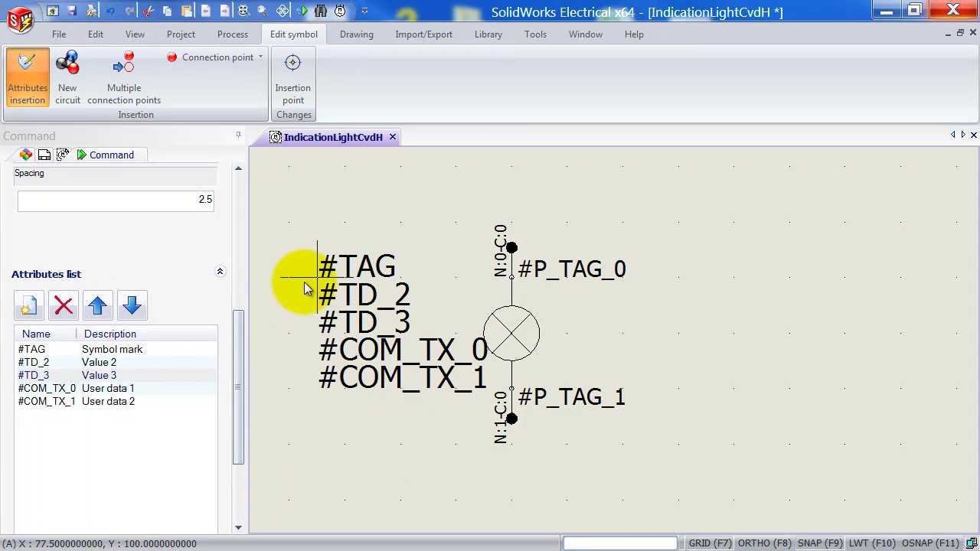
# - Place the five attribute texts to the left of the lamp
pyautogui.scroll(-1, 295, 301)
pyautogui.moveTo(298, 297); pyautogui.dragTo(400, 284, button='middle')
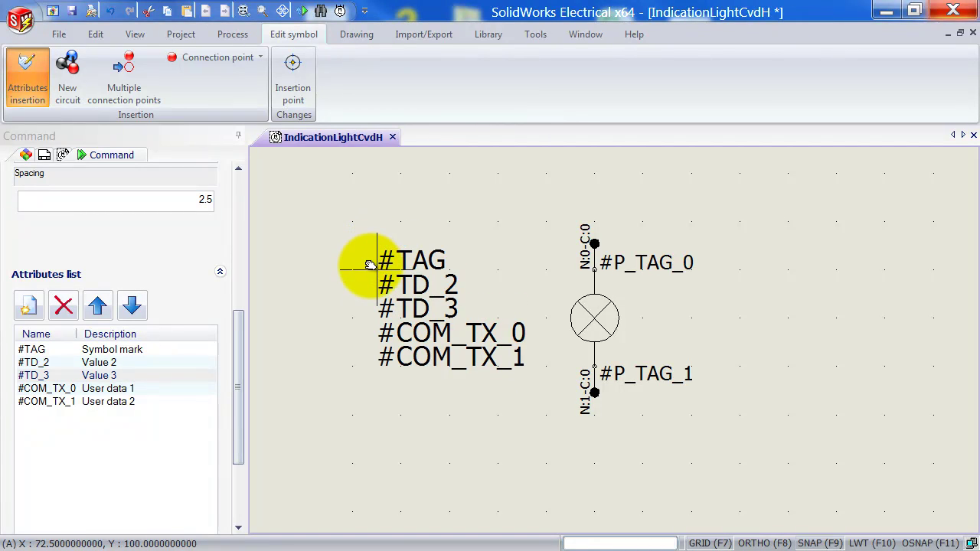
pyautogui.click(369, 264)
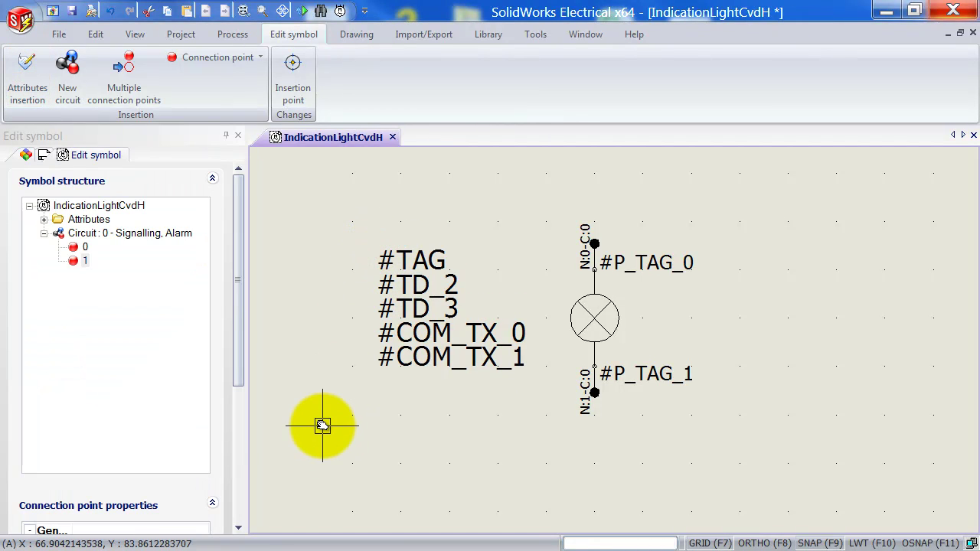
pyautogui.doubleClick(422, 262)
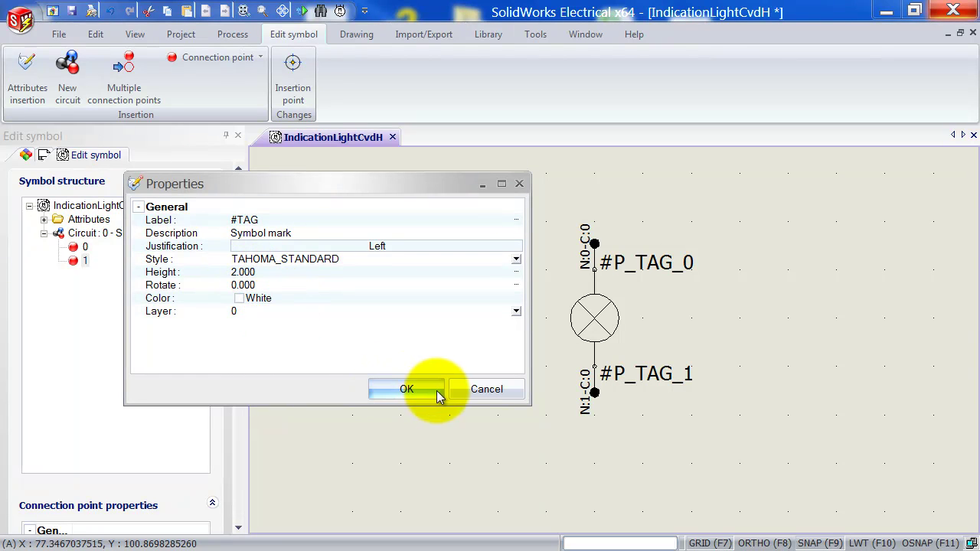
pyautogui.click(406, 389)
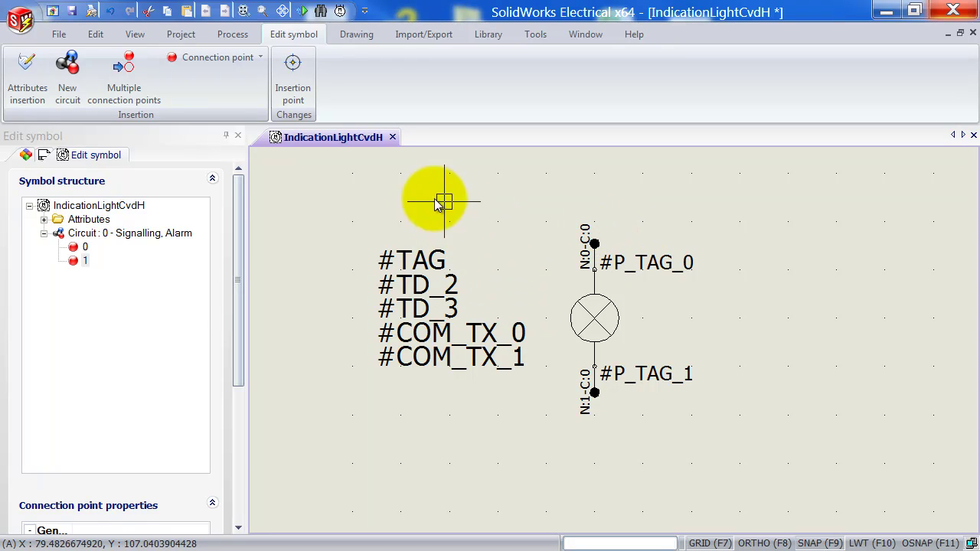
# - Save and close IndicationLightCvdH, then open 04 - Electrical scheme from the Document book
pyautogui.click(72, 12)
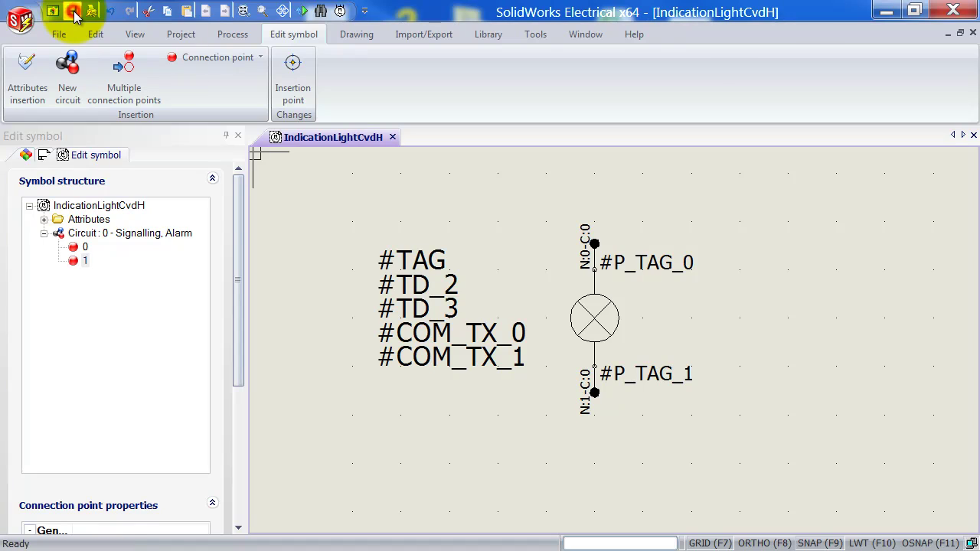
pyautogui.click(393, 137)
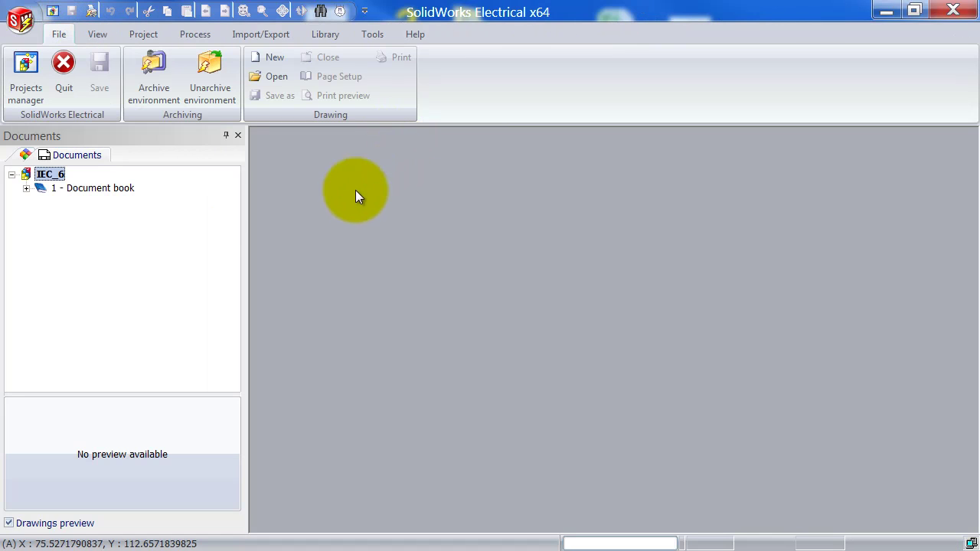
pyautogui.click(26, 188)
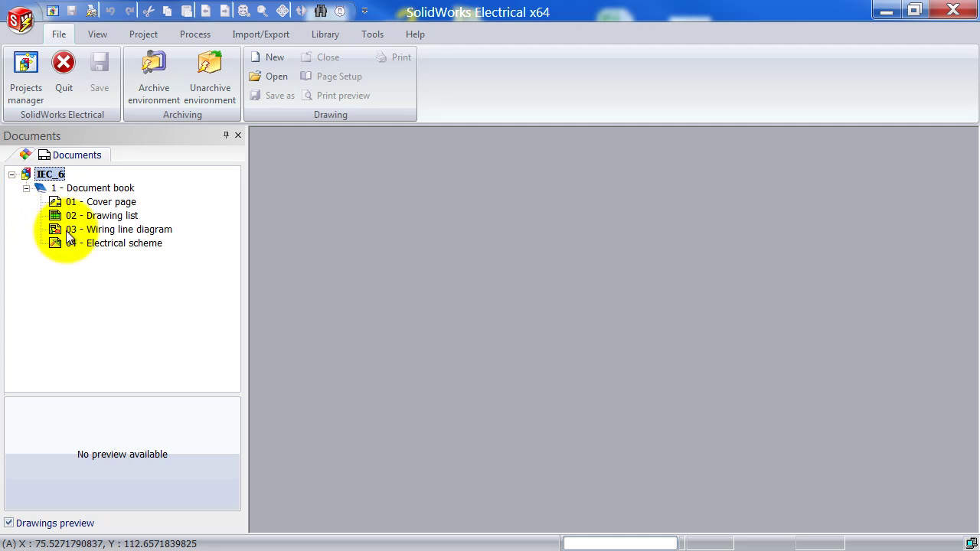
pyautogui.doubleClick(122, 243)
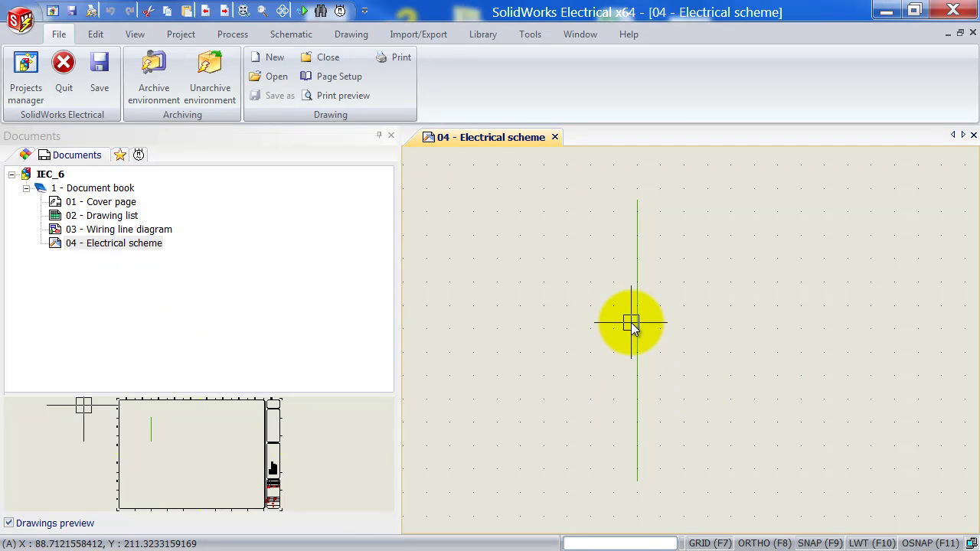
# - Start Insert Symbol and select Custom Indication Light CvdH from the Signalling, Alarm class
pyautogui.click(300, 38)
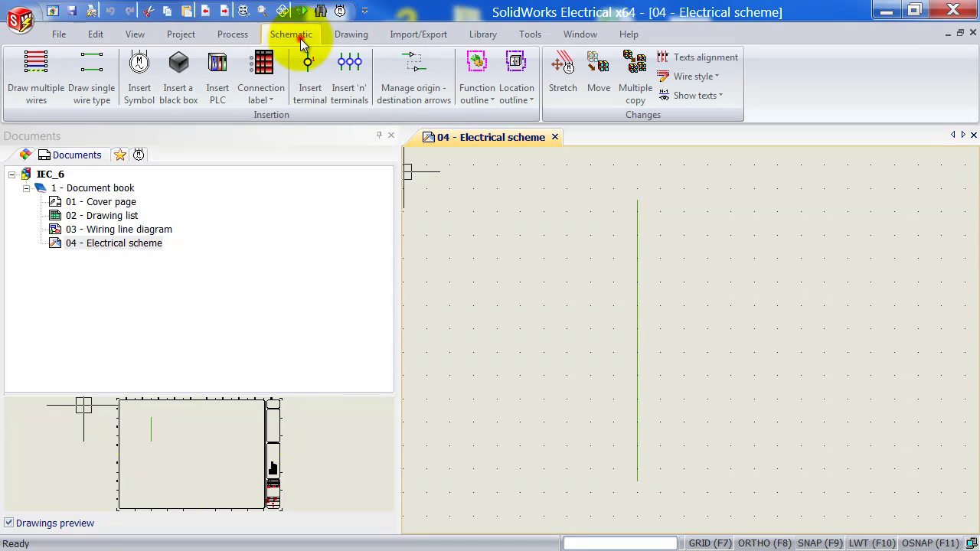
pyautogui.click(141, 73)
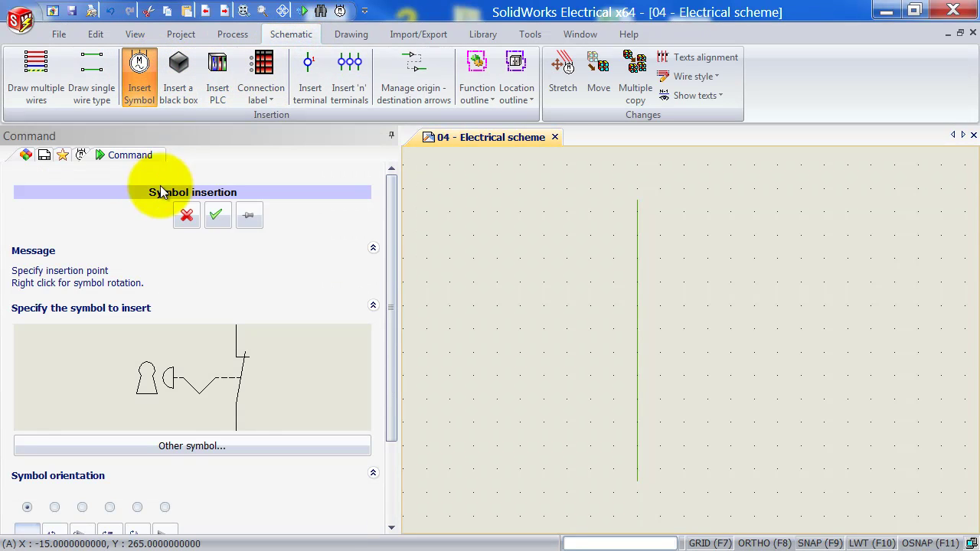
pyautogui.click(189, 450)
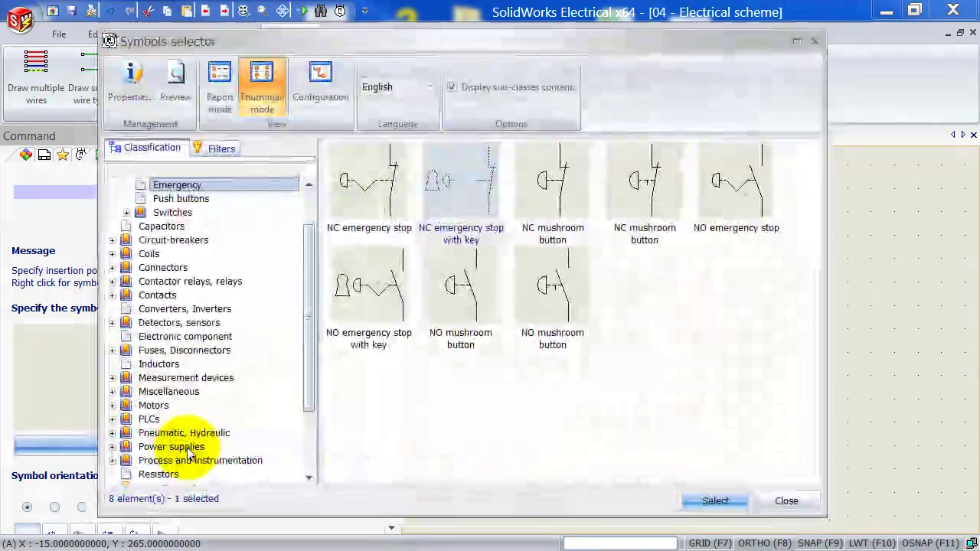
pyautogui.moveTo(306, 245); pyautogui.dragTo(306, 189)
pyautogui.click(112, 226)
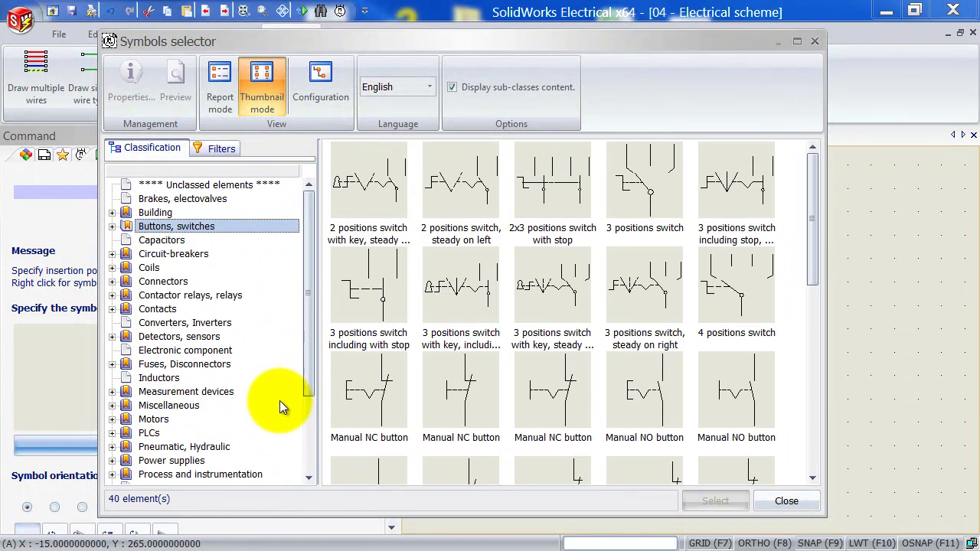
pyautogui.moveTo(306, 325); pyautogui.dragTo(306, 416)
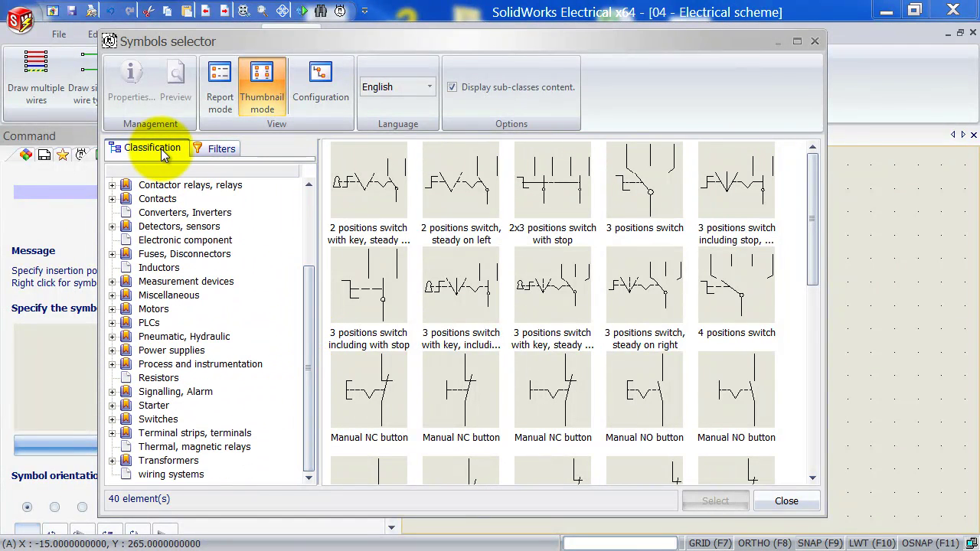
pyautogui.click(139, 393)
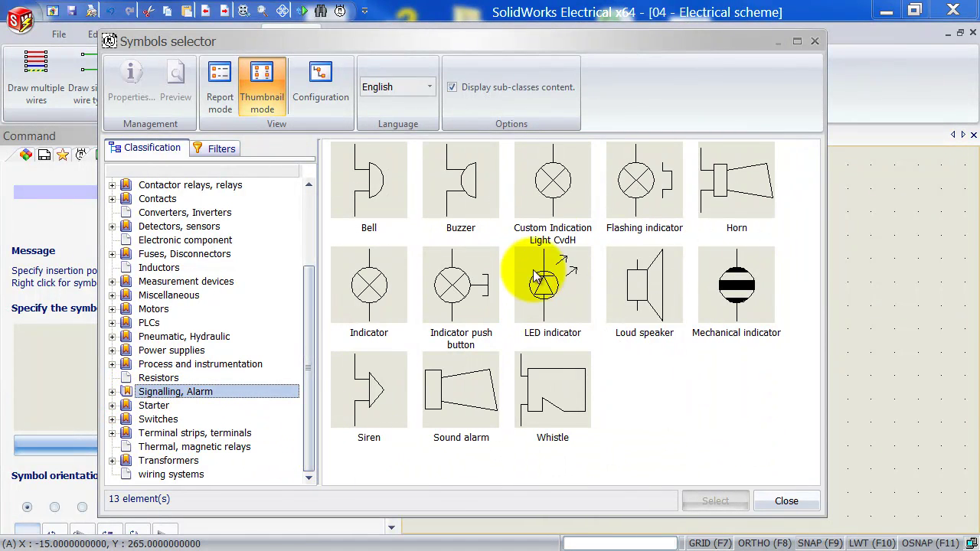
pyautogui.click(550, 187)
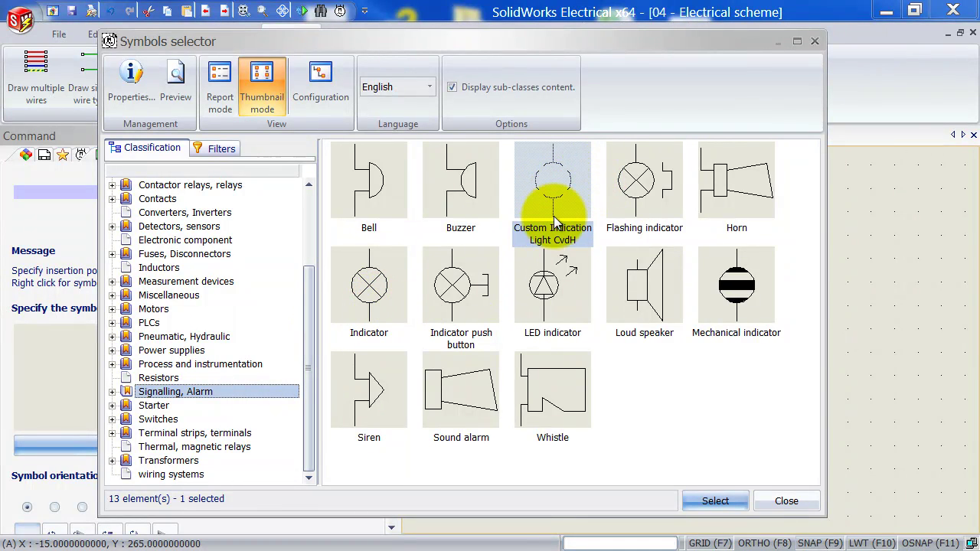
pyautogui.click(717, 509)
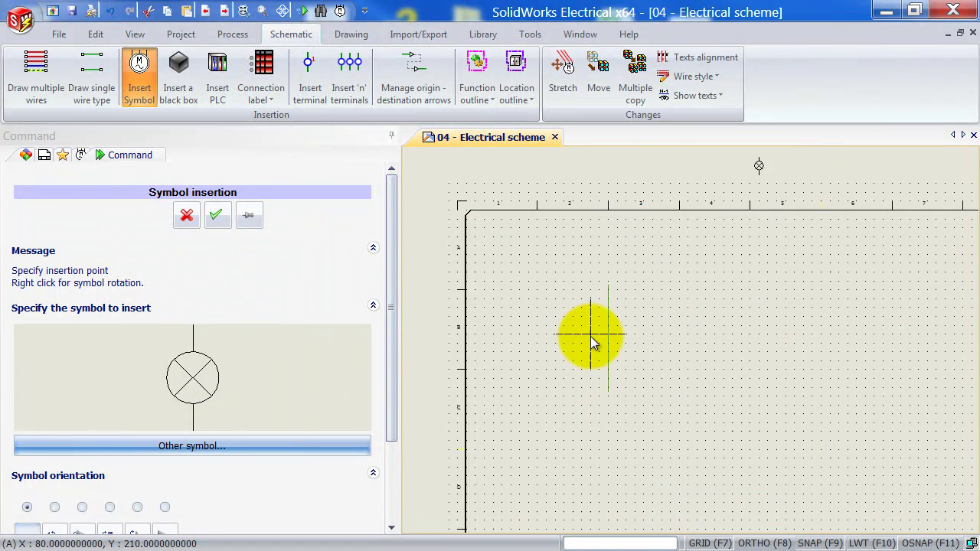
# - Zoom out on the scheme and press Escape to end symbol insertion
pyautogui.scroll(-3, 593, 340)
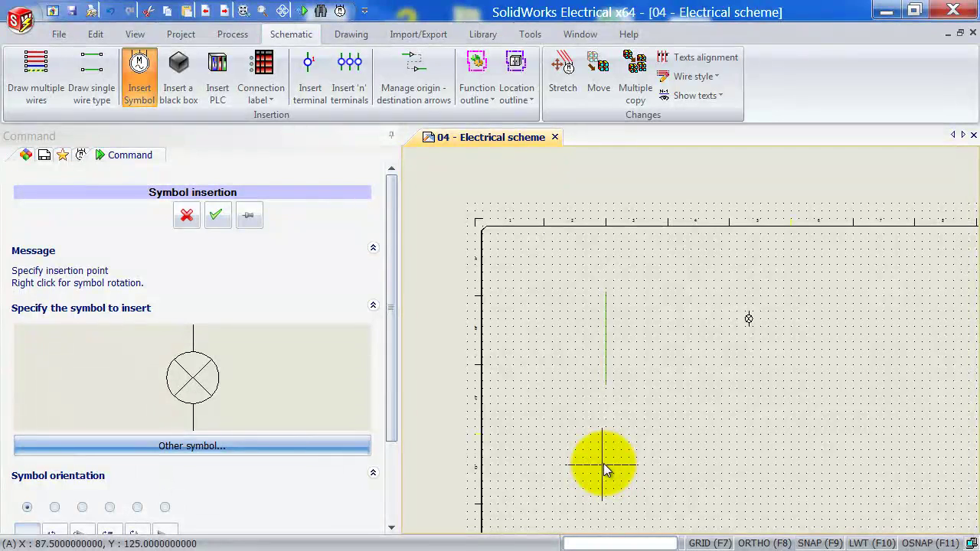
pyautogui.press('Escape')
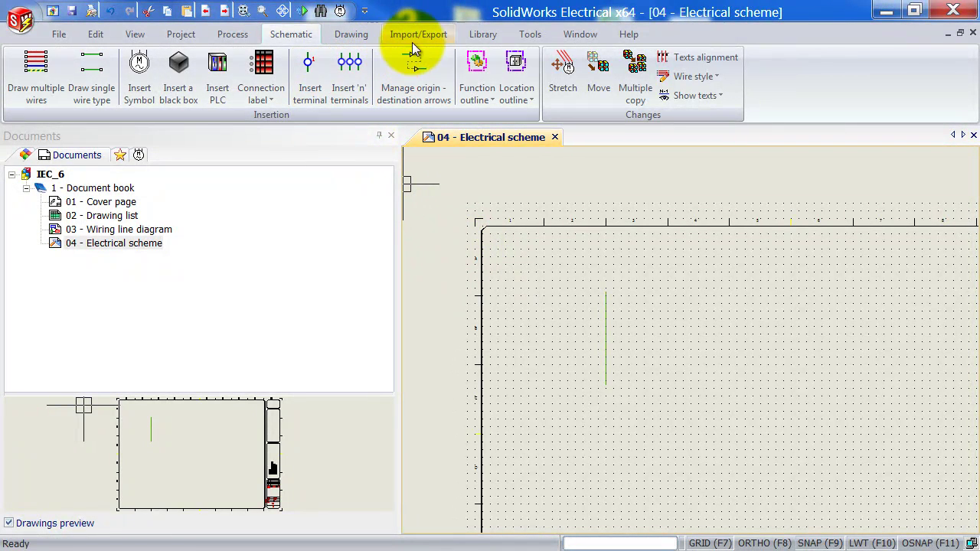
# - Open Custom Indication Light CvdH for editing from the Symbols Manager
pyautogui.click(465, 43)
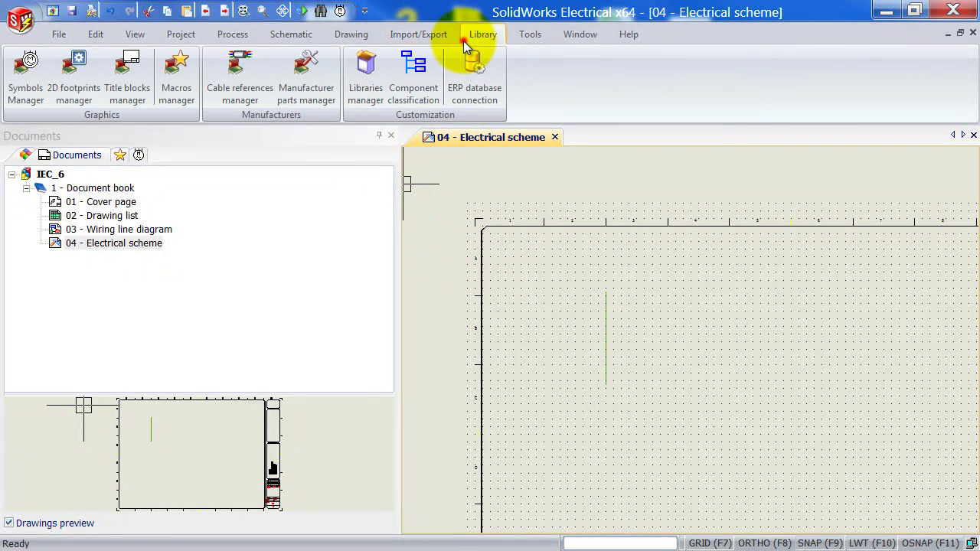
pyautogui.click(31, 70)
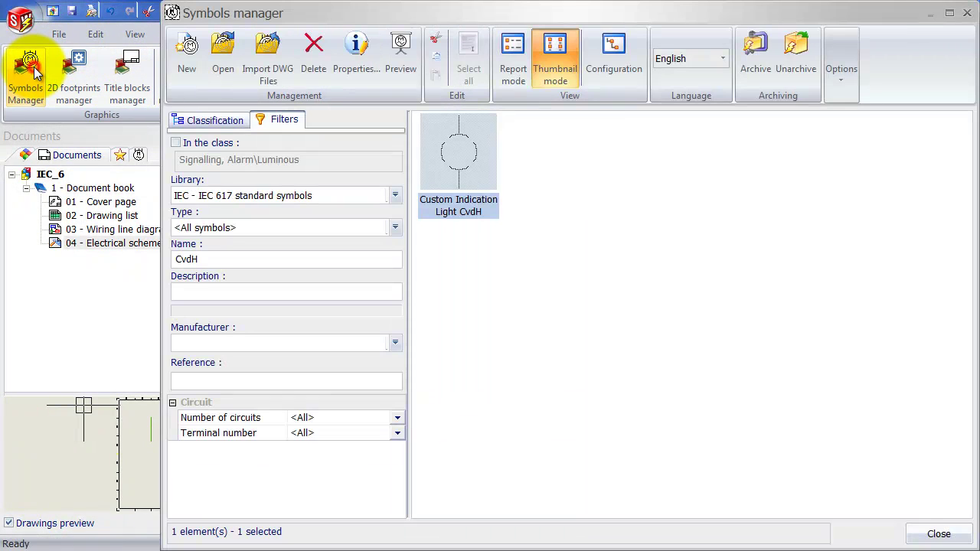
pyautogui.doubleClick(458, 173)
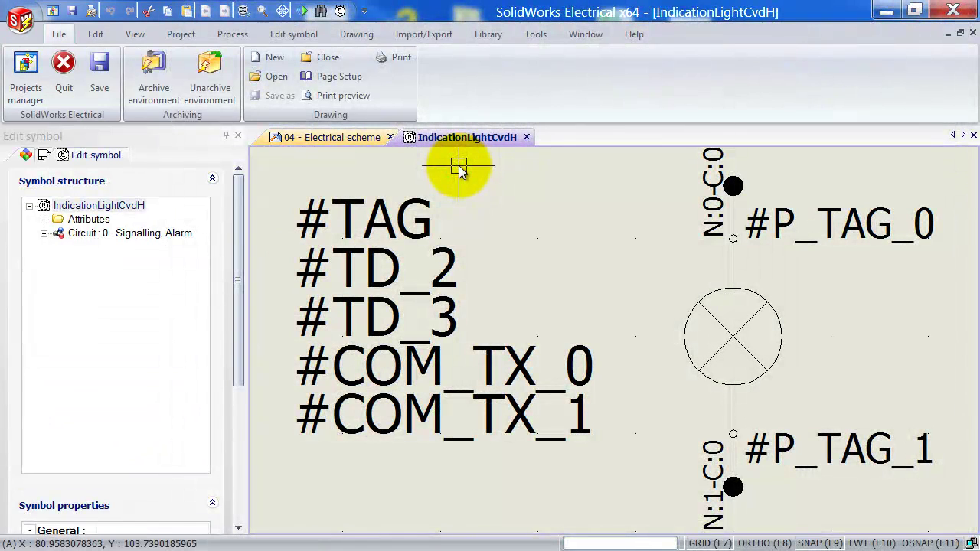
# - Move the symbol's insertion point to the lamp centre and save the symbol
pyautogui.click(301, 37)
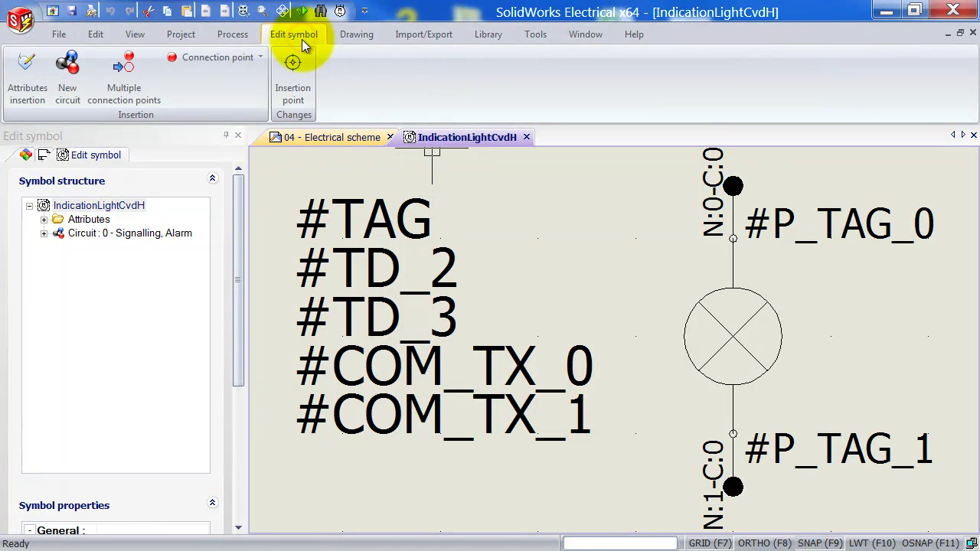
pyautogui.click(296, 68)
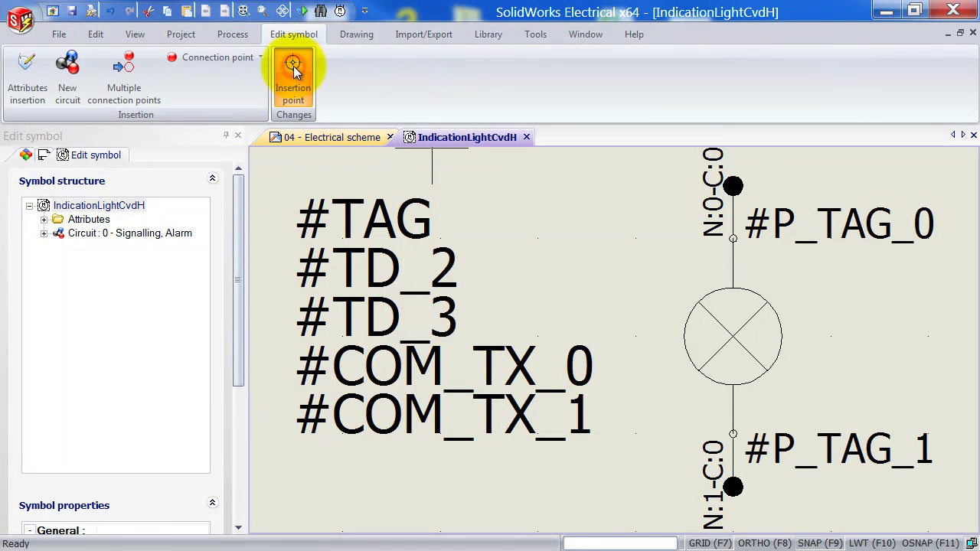
pyautogui.click(731, 352)
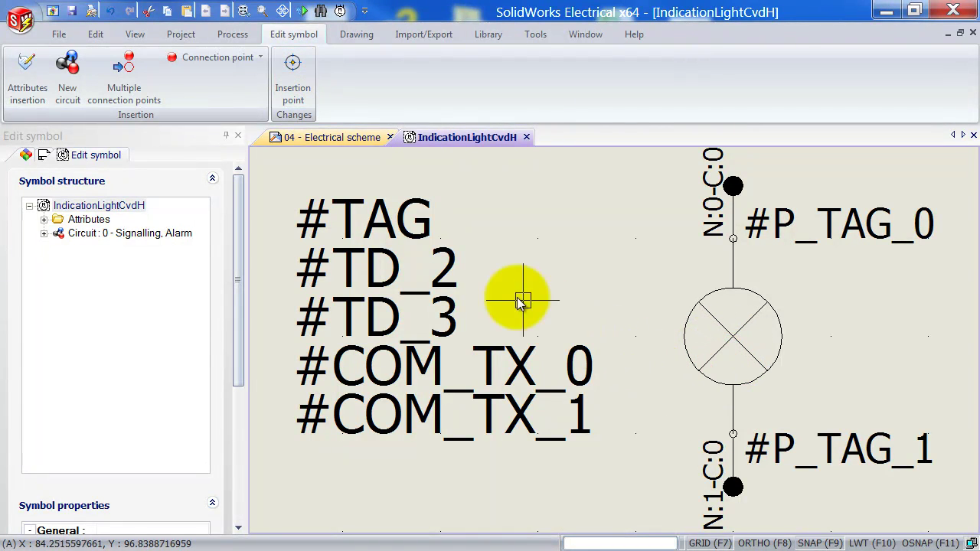
pyautogui.click(73, 12)
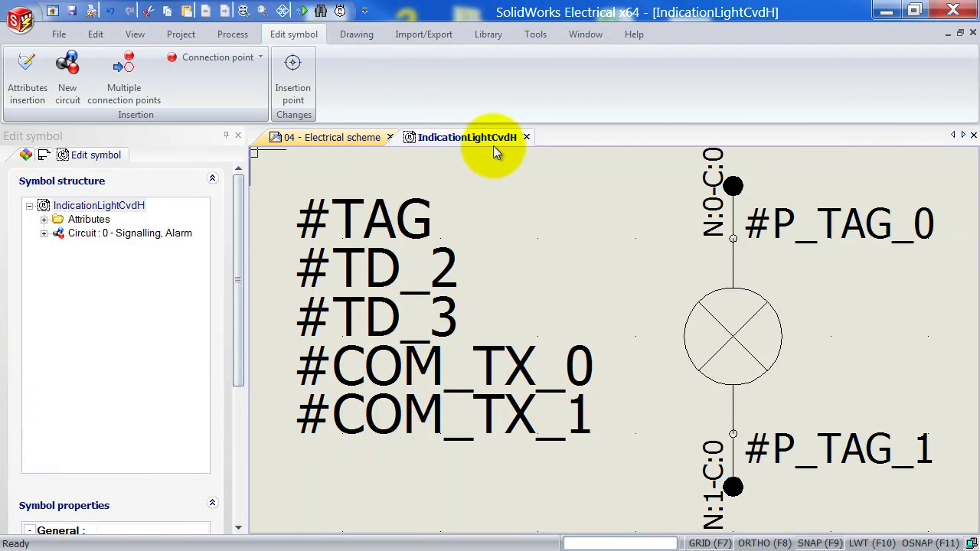
# - Close the symbol editor and insert the custom indication light on the green wire as HL1
pyautogui.click(526, 138)
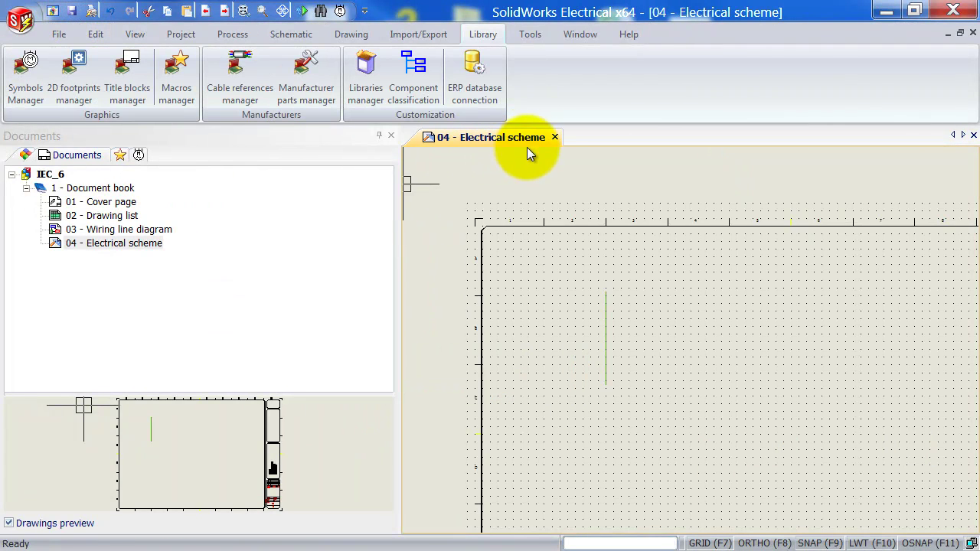
pyautogui.scroll(3, 612, 341)
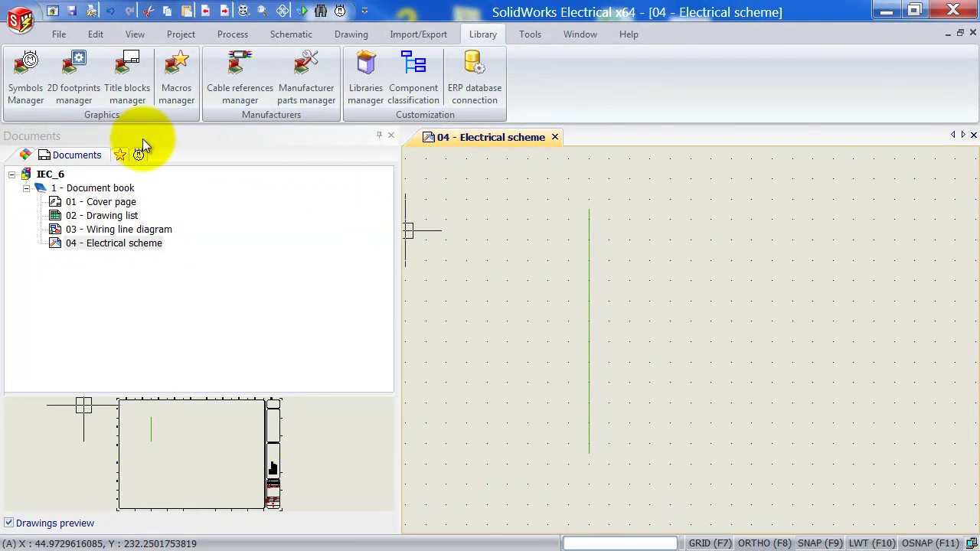
pyautogui.click(283, 34)
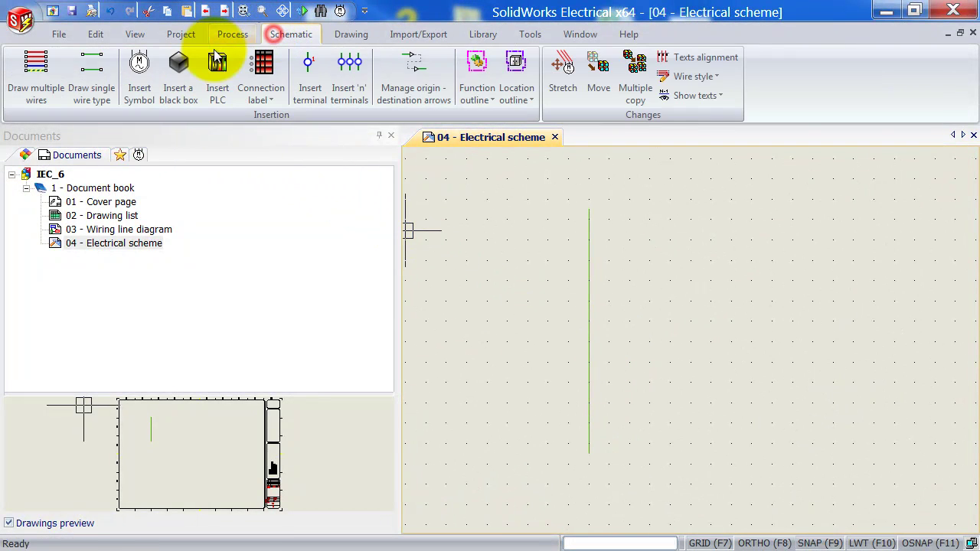
pyautogui.click(145, 70)
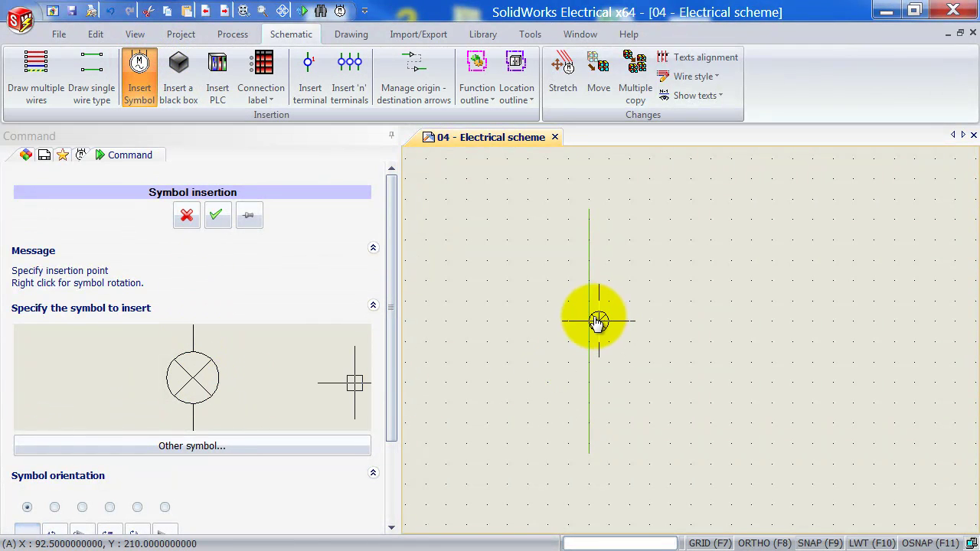
pyautogui.click(590, 321)
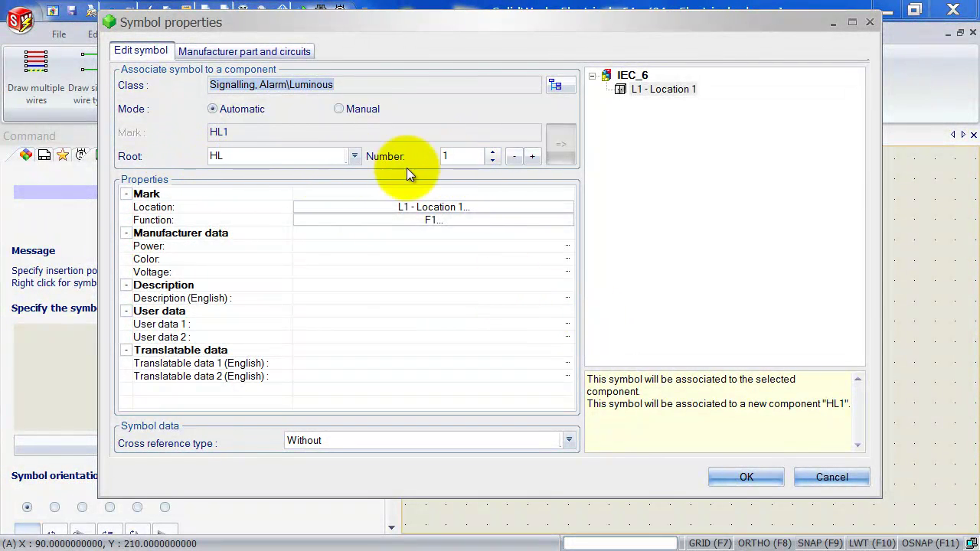
# - Fill in HL1's Color RED, Voltage 24V, User data 1 'Sample 1' and User data 2 'Sample 2'
pyautogui.click(312, 259)
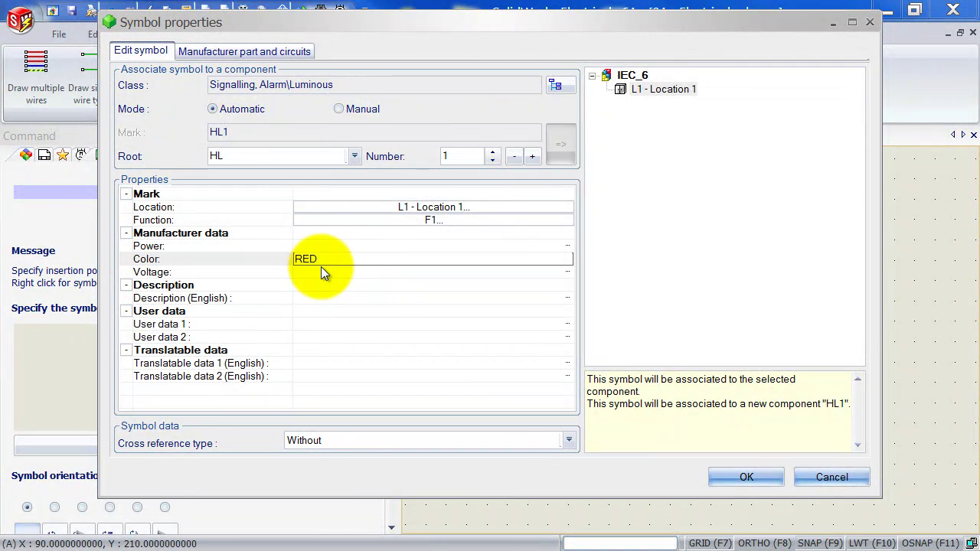
pyautogui.click(321, 269)
pyautogui.write('24V')
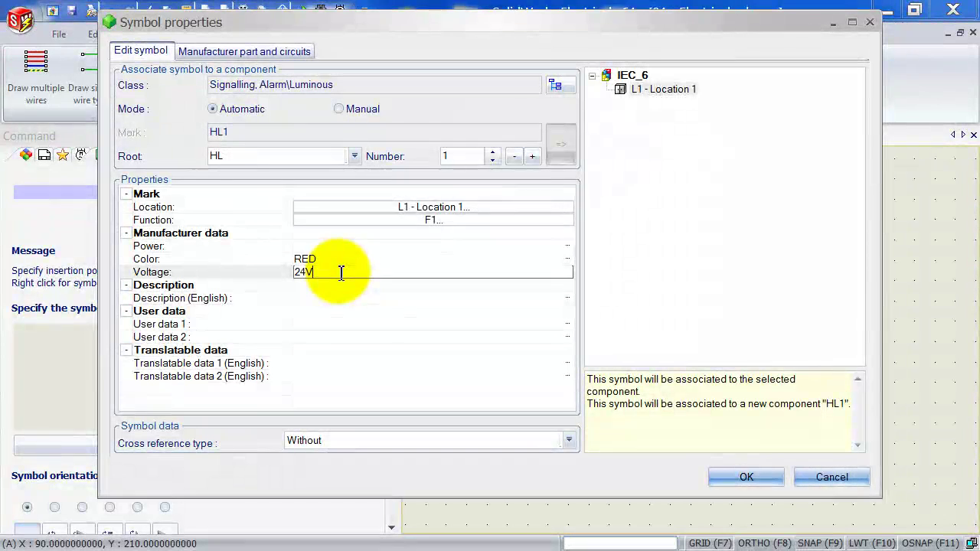
pyautogui.click(337, 321)
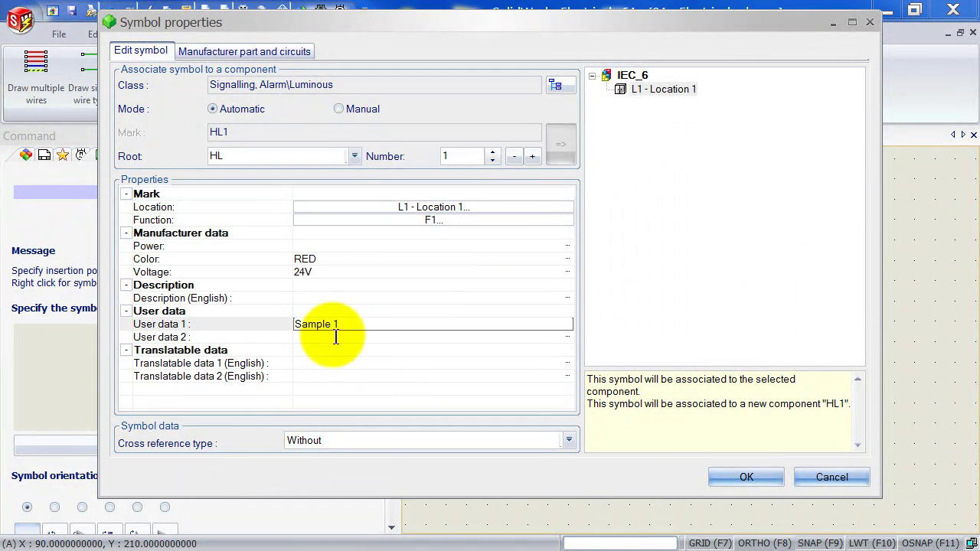
pyautogui.click(328, 339)
pyautogui.write('Sample 2')
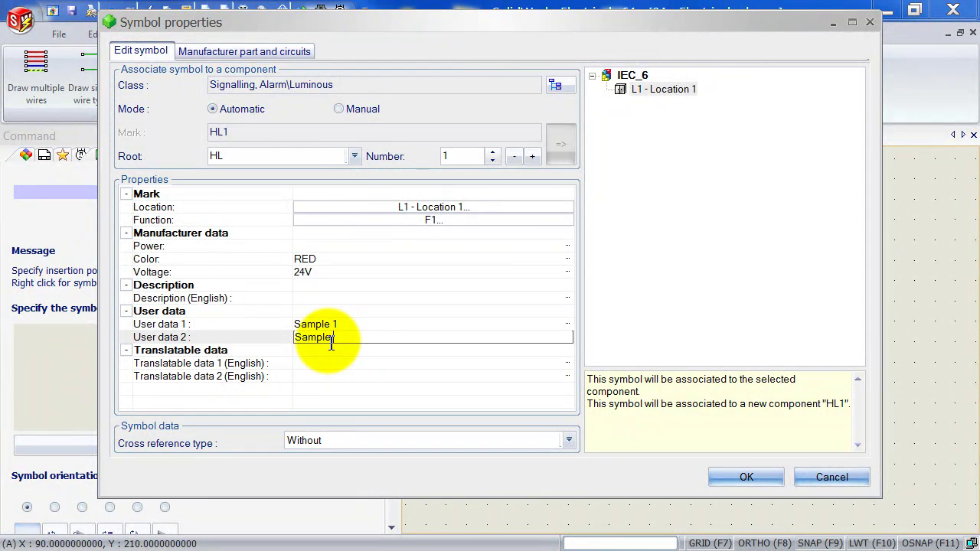